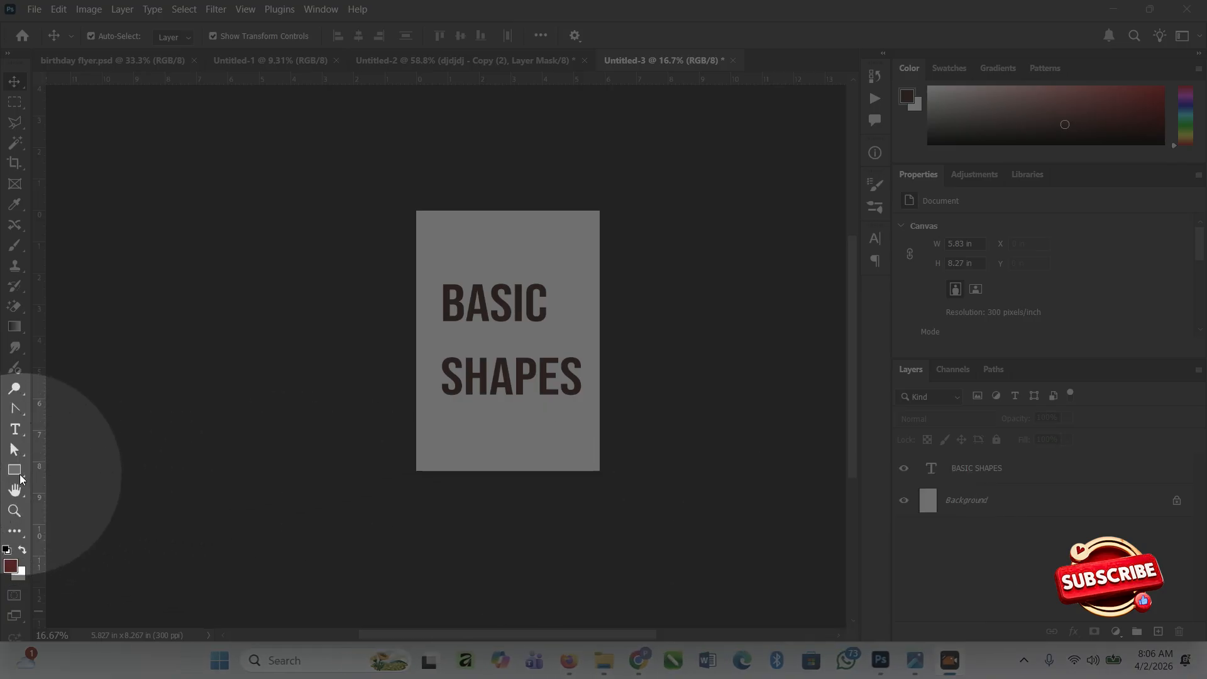
Draw a red rectangle about 4.52 by 1.78 in below the word SHAPES and move it against the page's right edge.
mouse_move(20, 479)
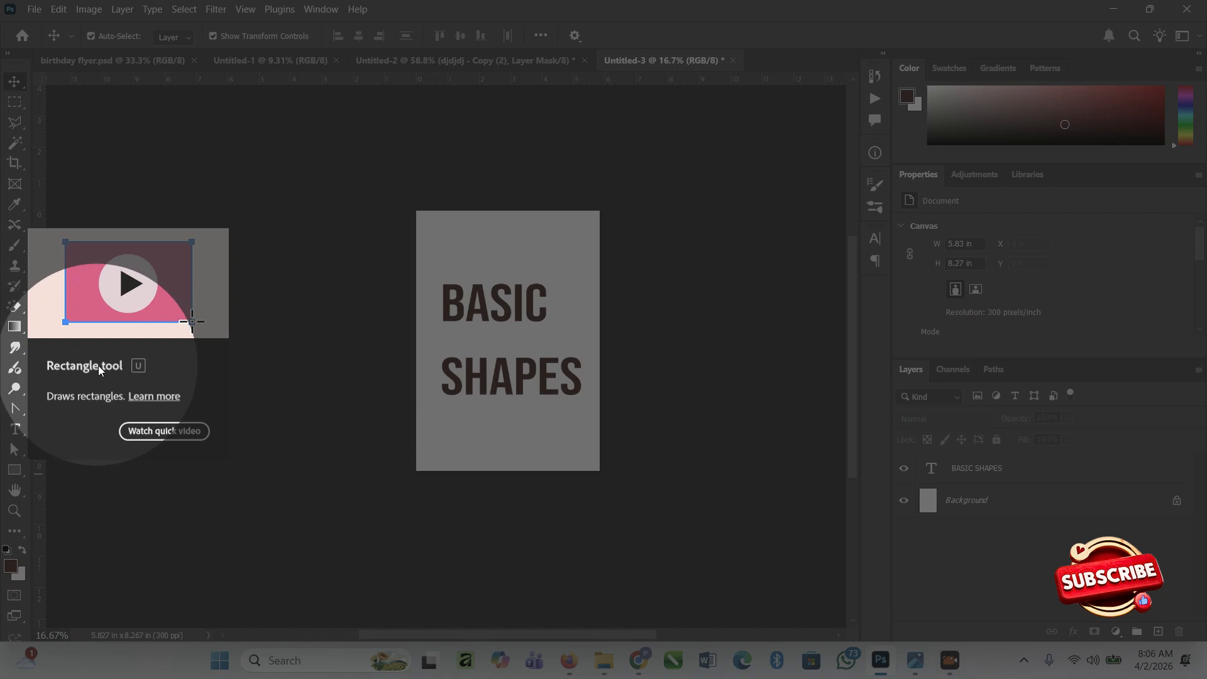
left_click(24, 478)
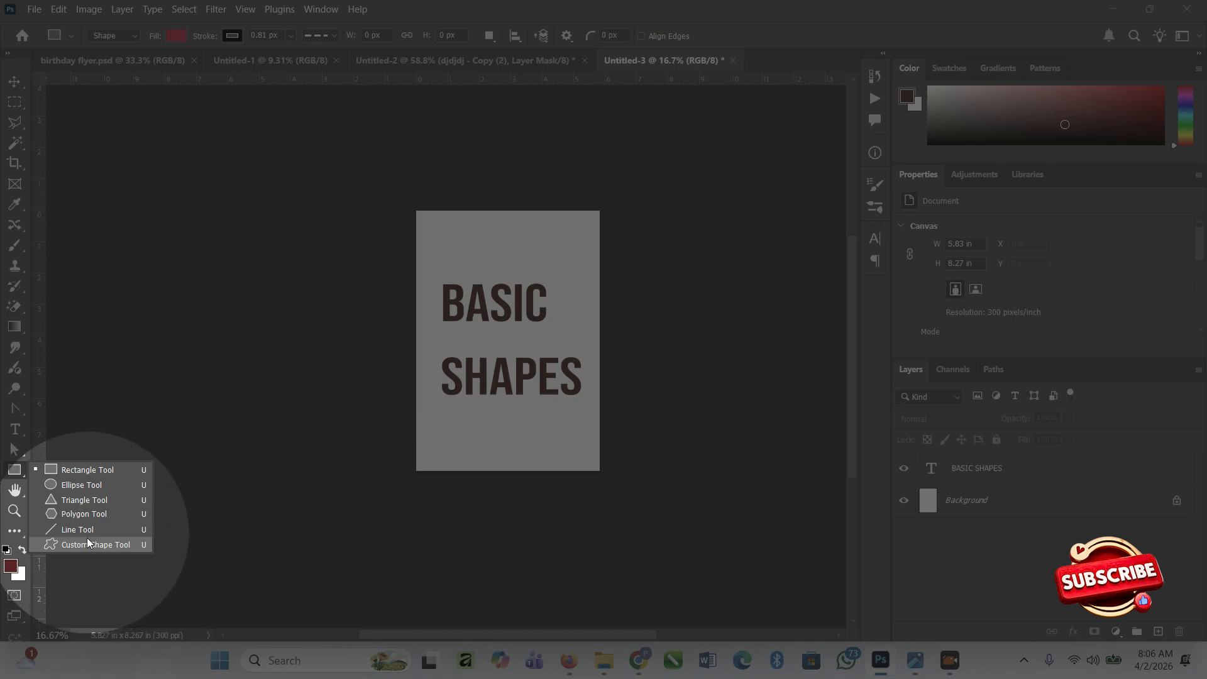
left_click(95, 468)
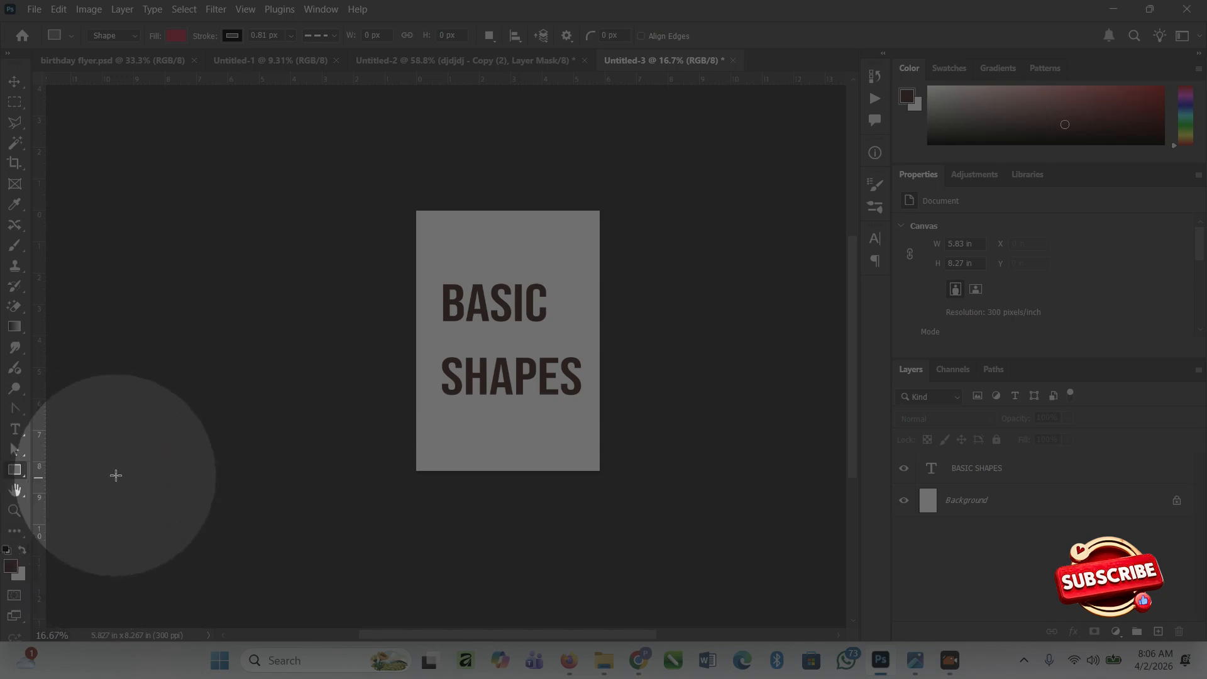
left_click_drag(439, 409, 597, 470)
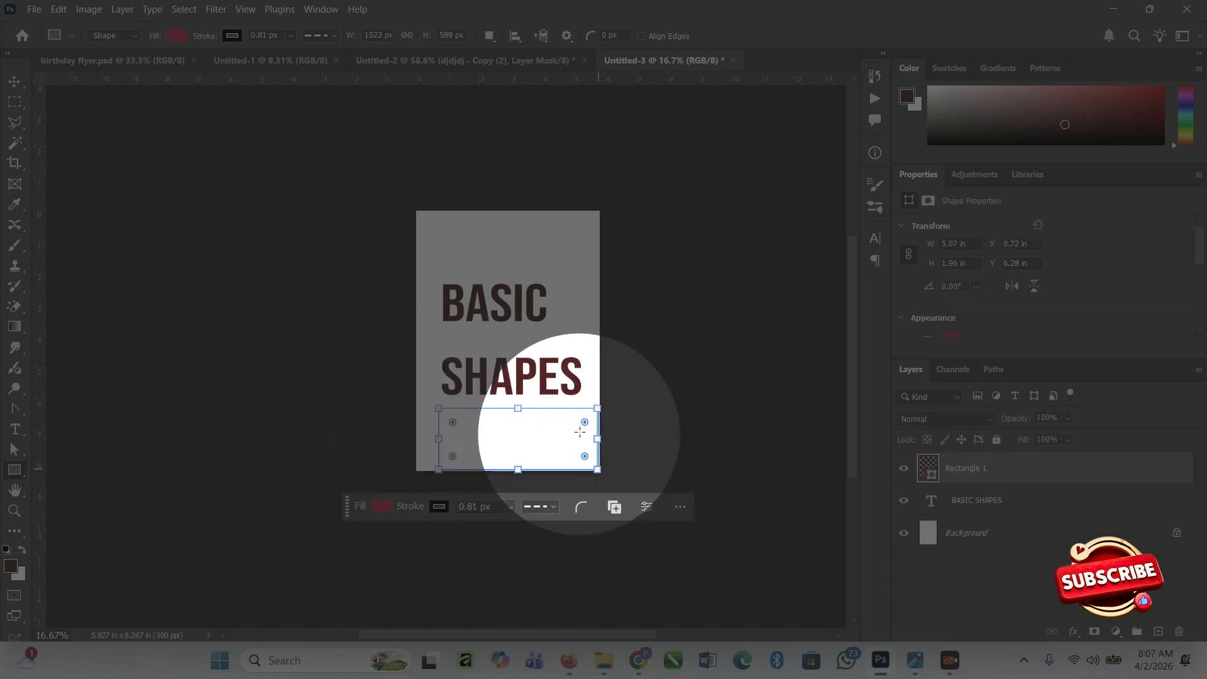
left_click_drag(597, 409, 581, 413)
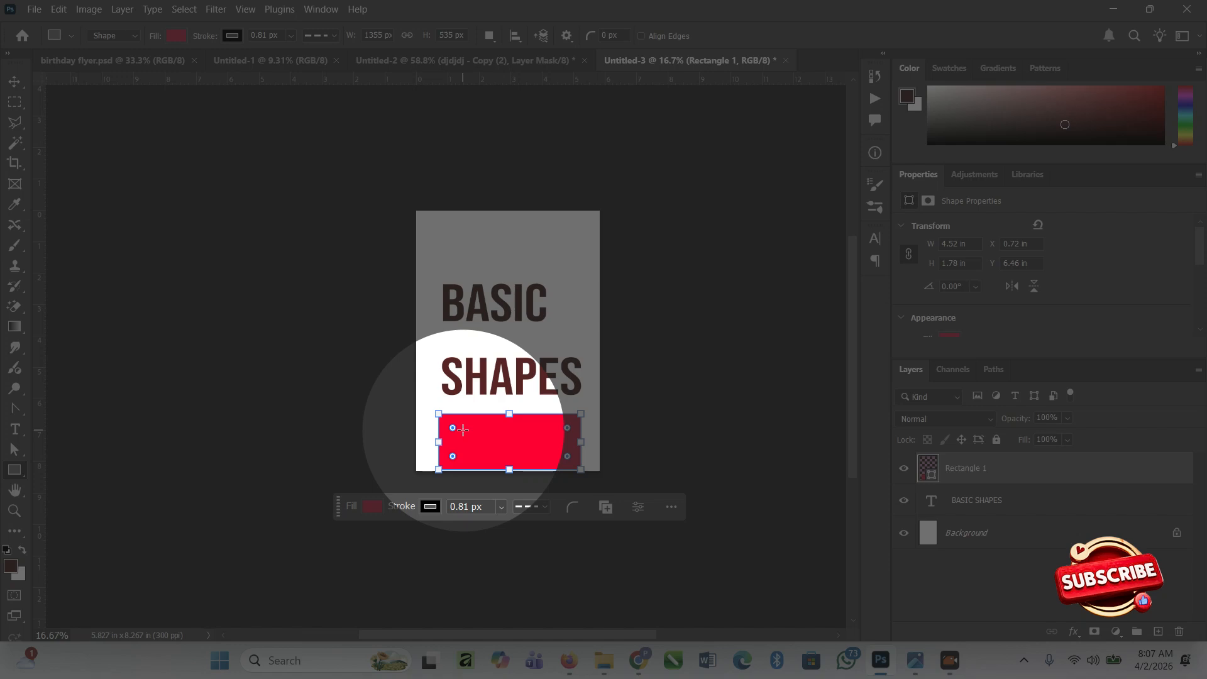
key("v")
left_click_drag(503, 425, 538, 445)
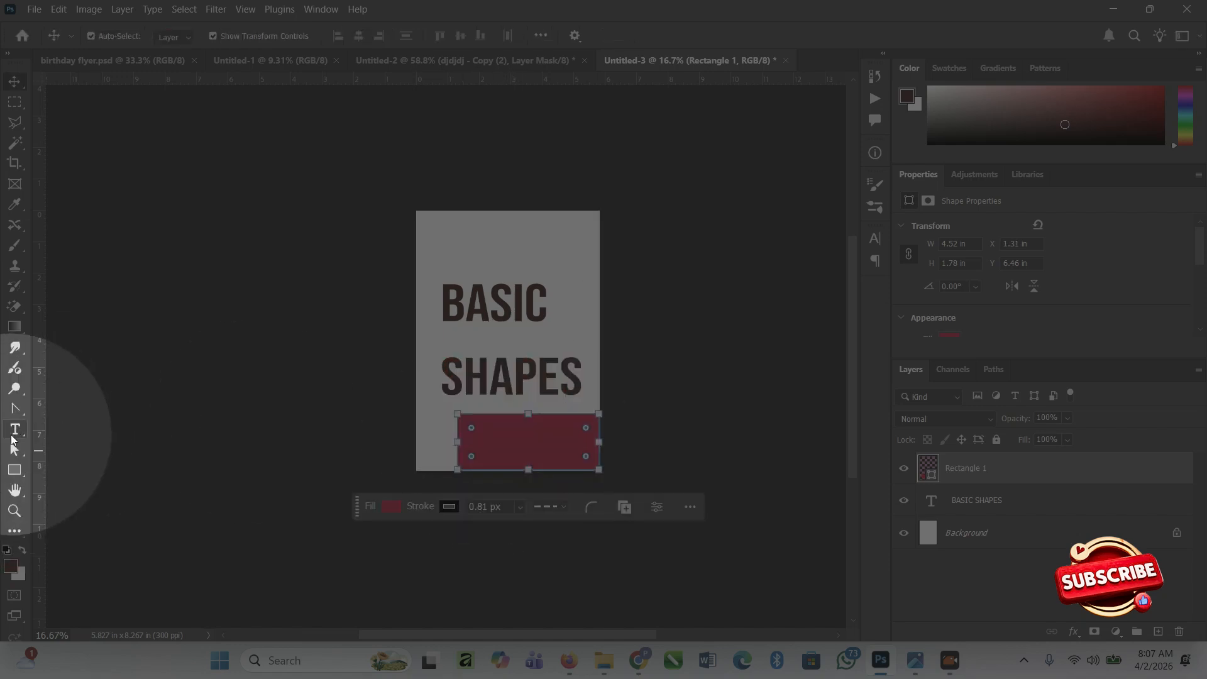
Draw a red ellipse about 1.84 by 1.92 in above the word BASIC and shift it toward the page's left side.
left_click(13, 470)
left_click(71, 486)
left_click_drag(486, 222, 541, 280)
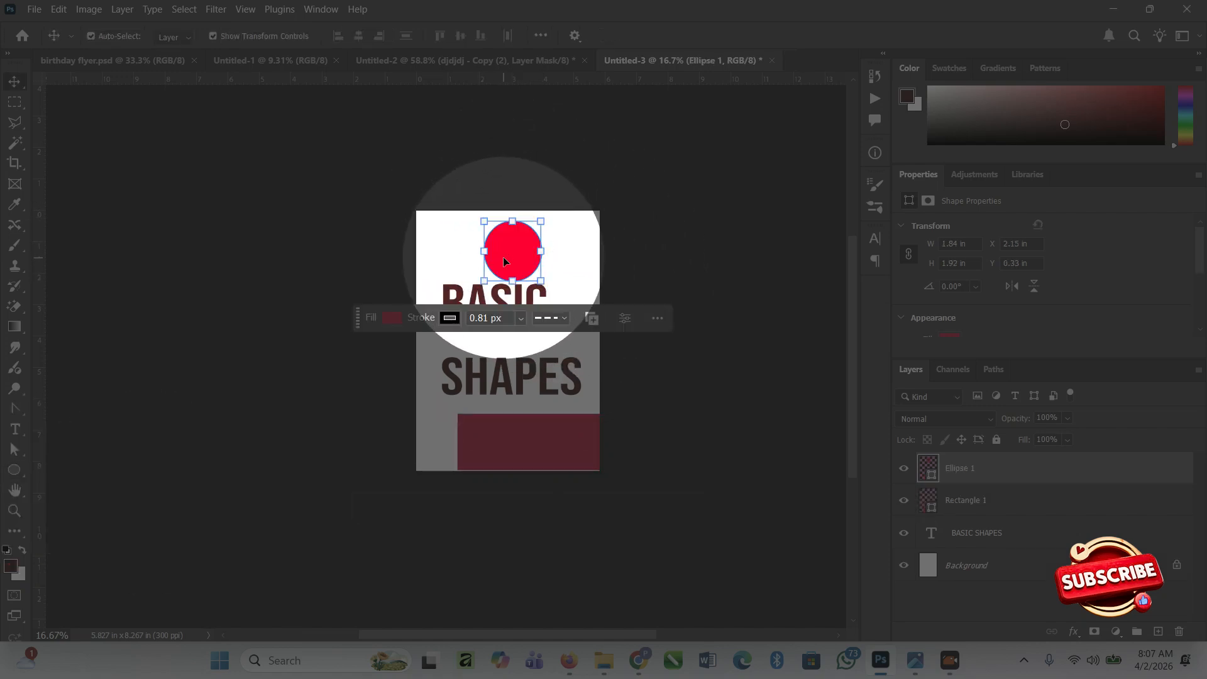
left_click_drag(509, 252, 515, 300)
mouse_move(470, 266)
left_mouse_down()
mouse_move(503, 299)
mouse_move(469, 283)
left_mouse_up()
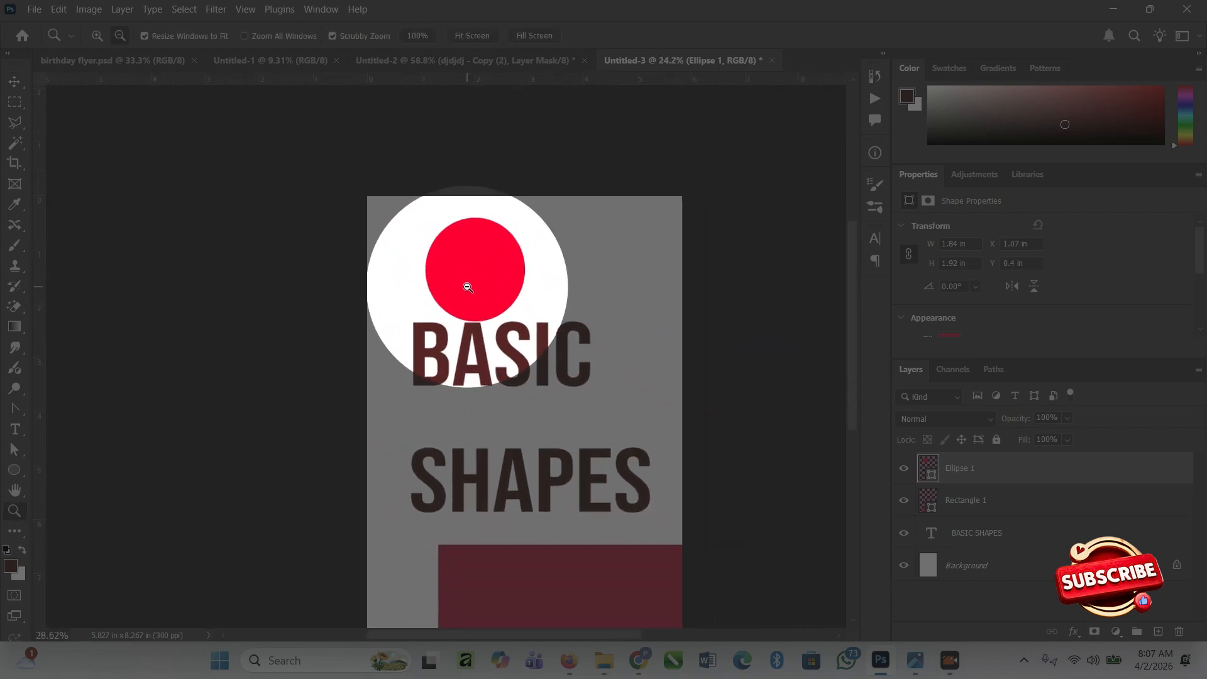
key("v")
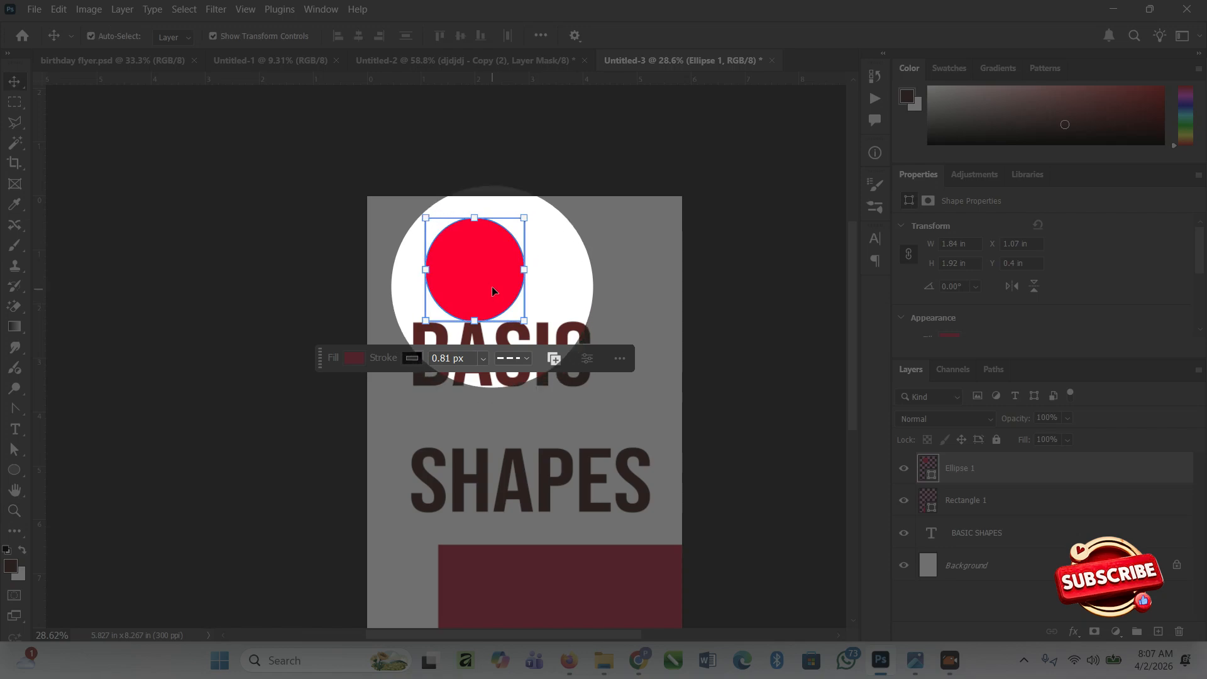
Draw a red triangle about 1.31 by 1.84 in to the right of the circle with the Triangle tool.
left_click(14, 469)
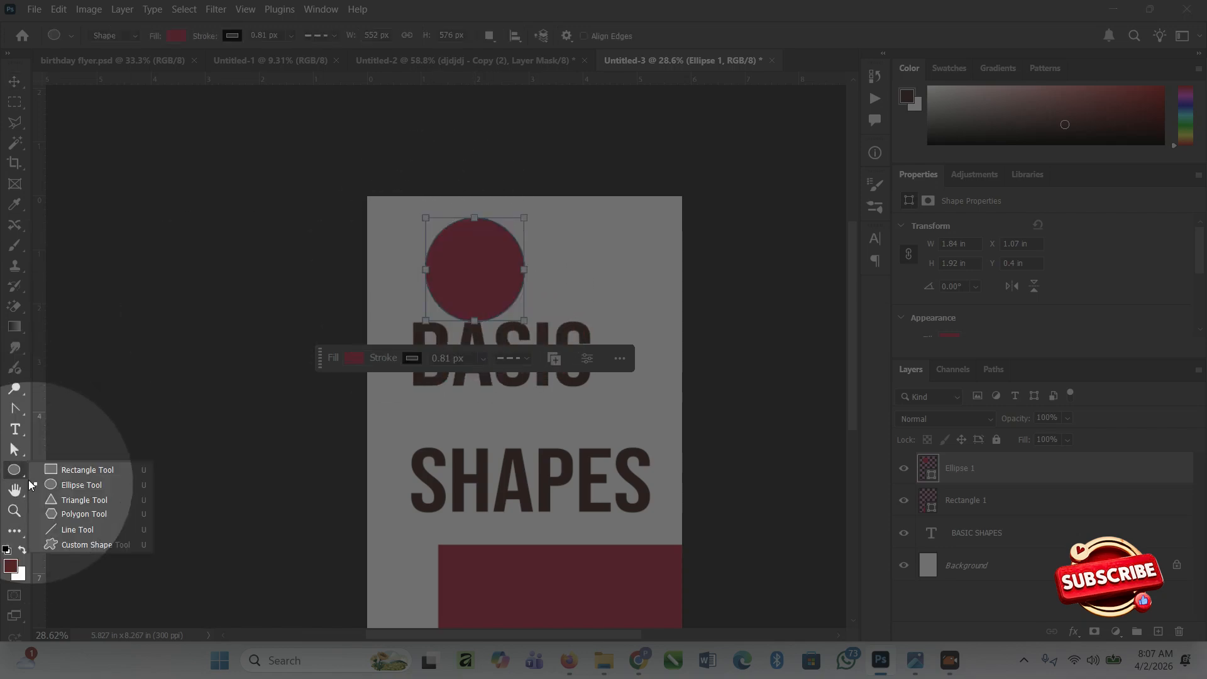
left_click(73, 502)
left_click_drag(564, 215, 633, 314)
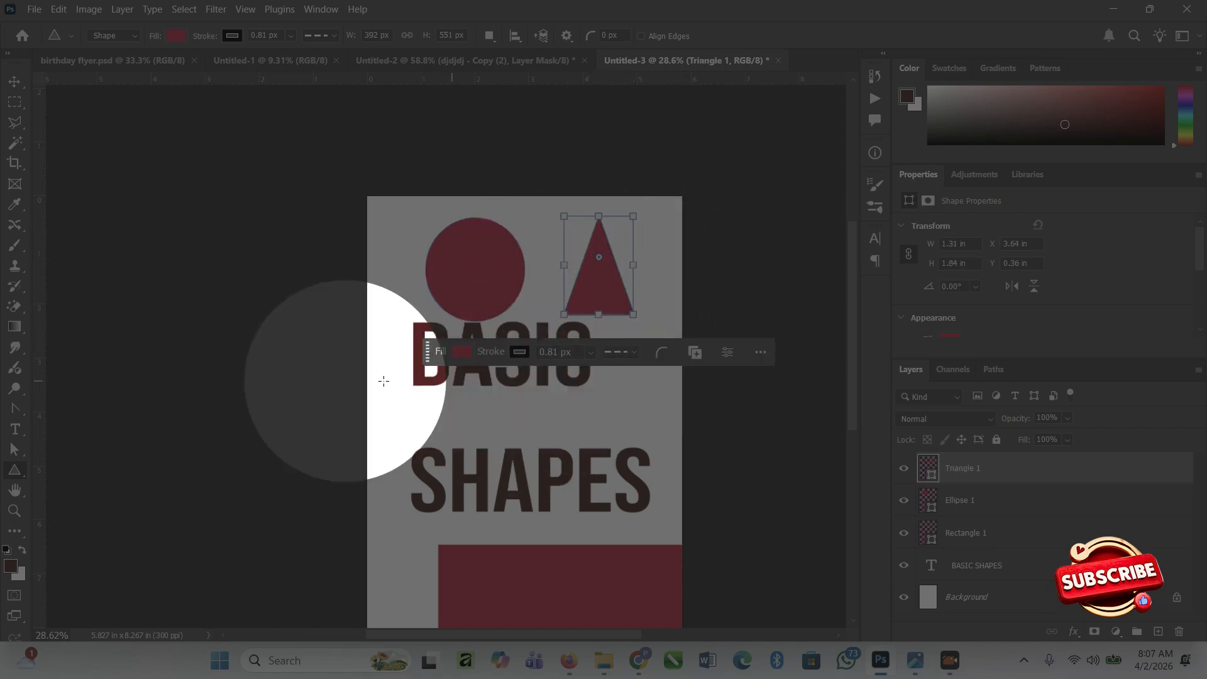
Draw a five-sided polygon about 1.16 by 1.13 in below the triangle, near the page's right edge.
right_click(15, 472)
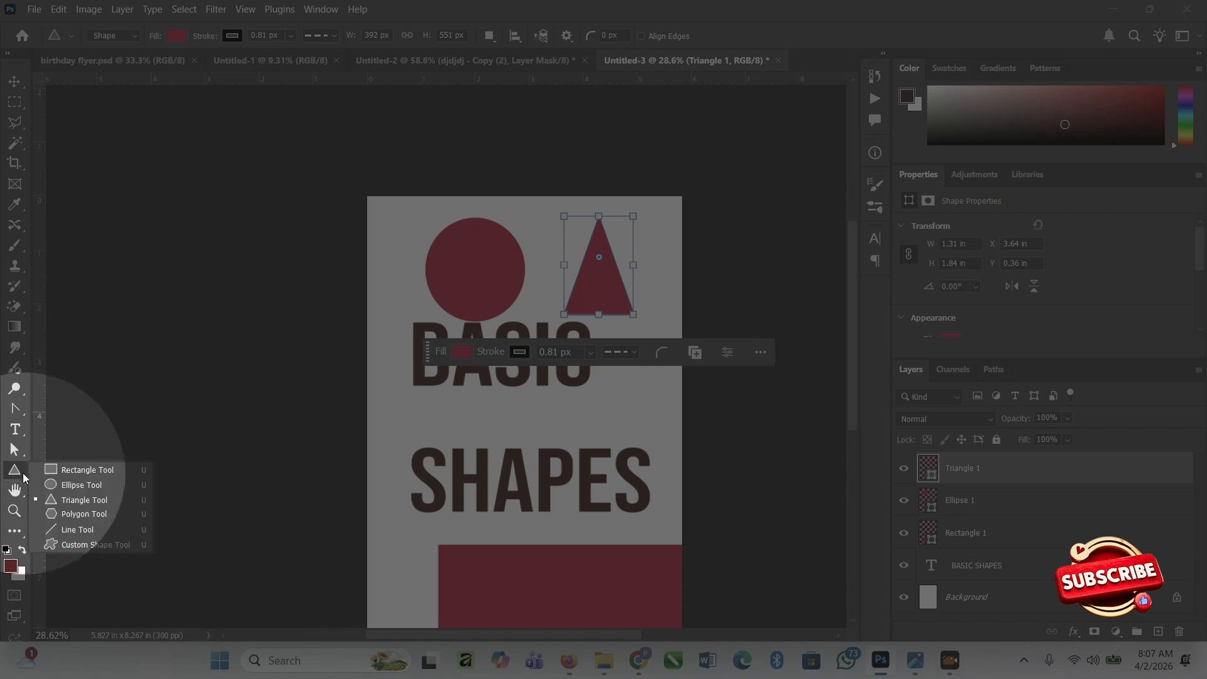
left_click(75, 514)
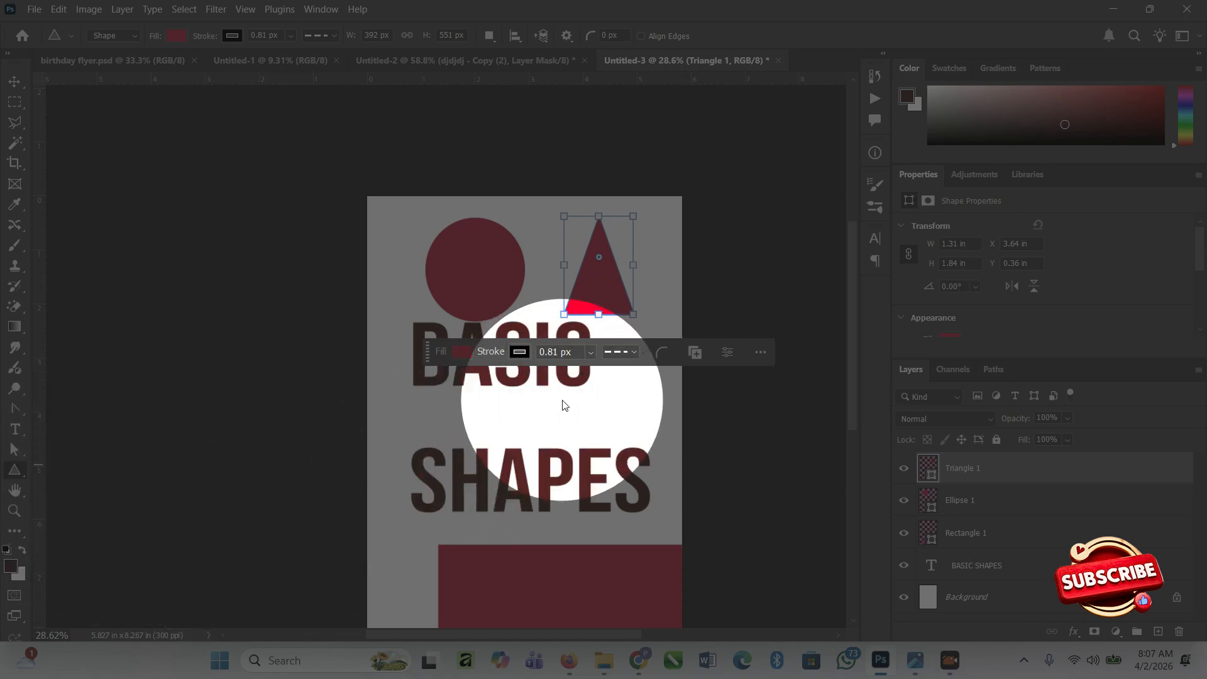
left_click_drag(615, 371, 676, 430)
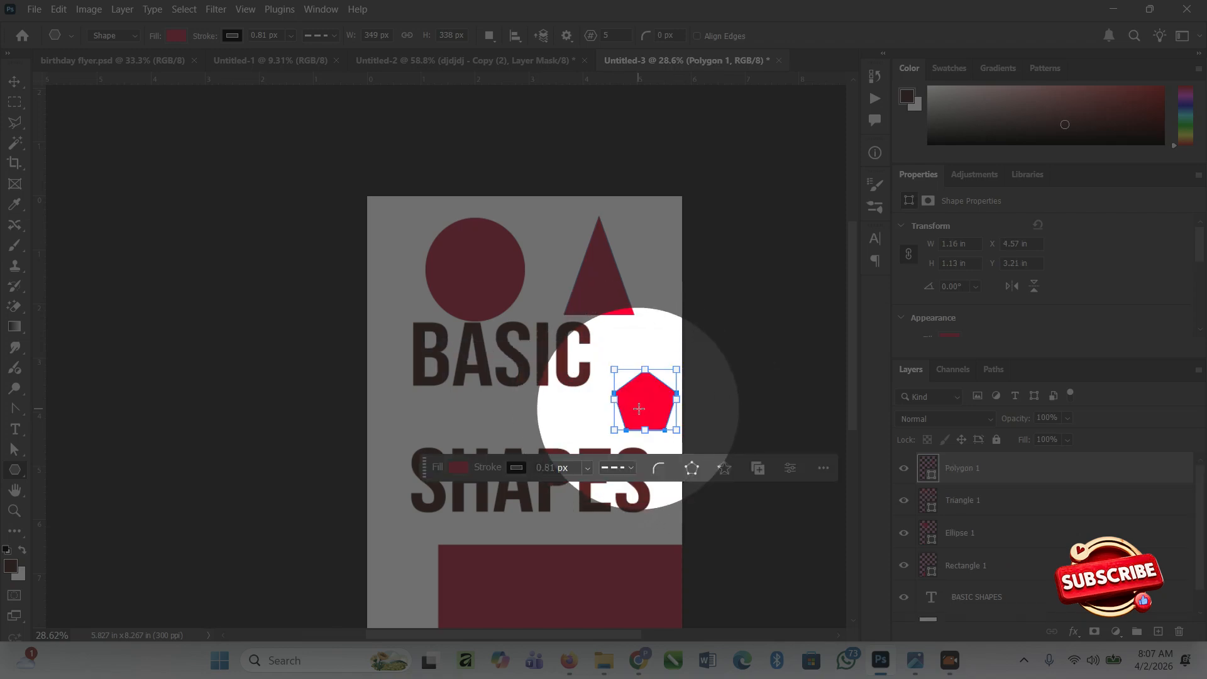
Delete the BASIC SHAPES text from the page.
key("c")
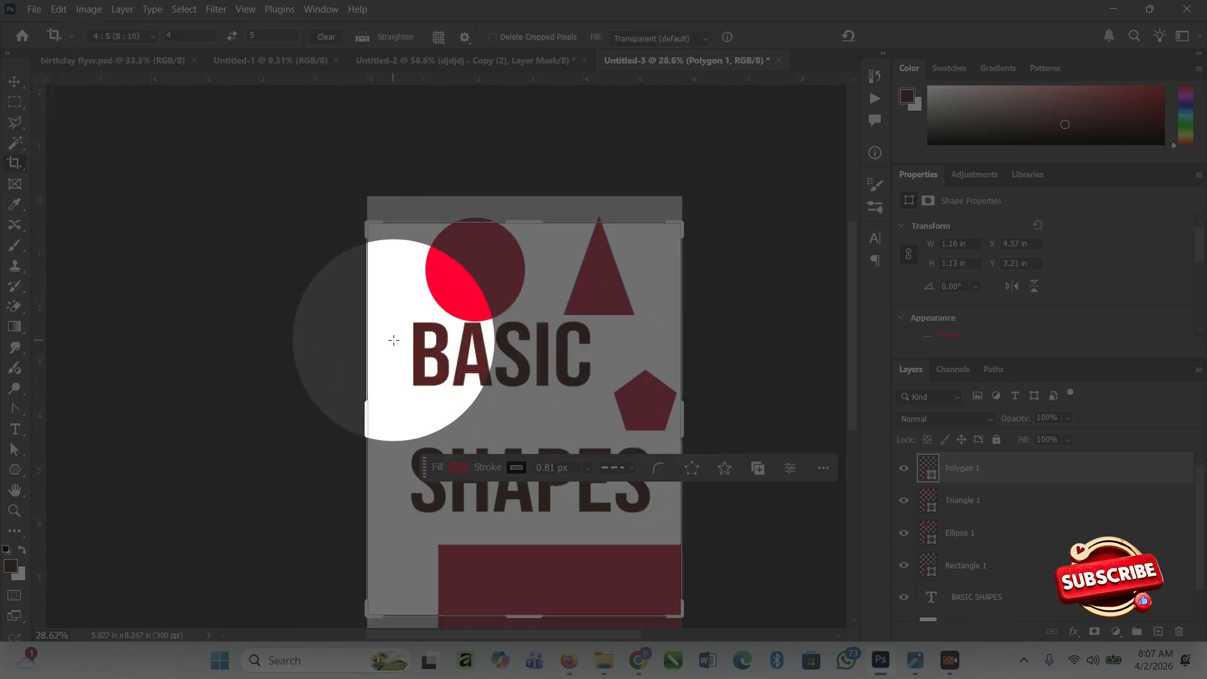
key("v")
left_click(478, 356)
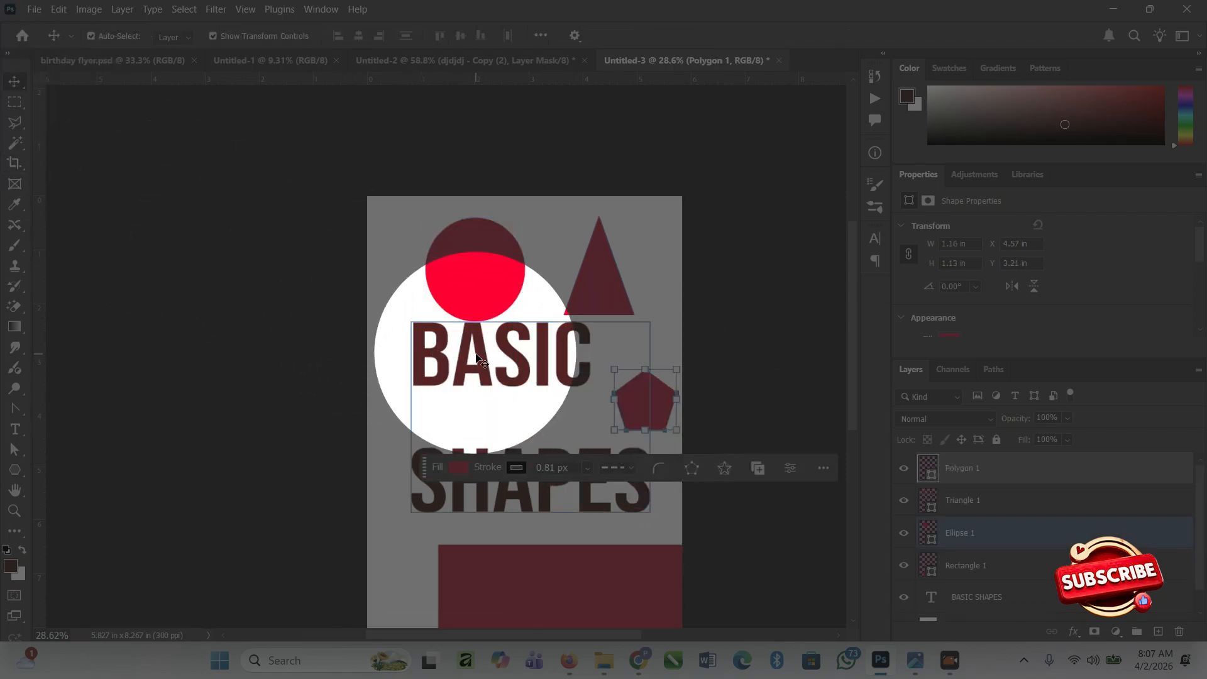
key("Delete")
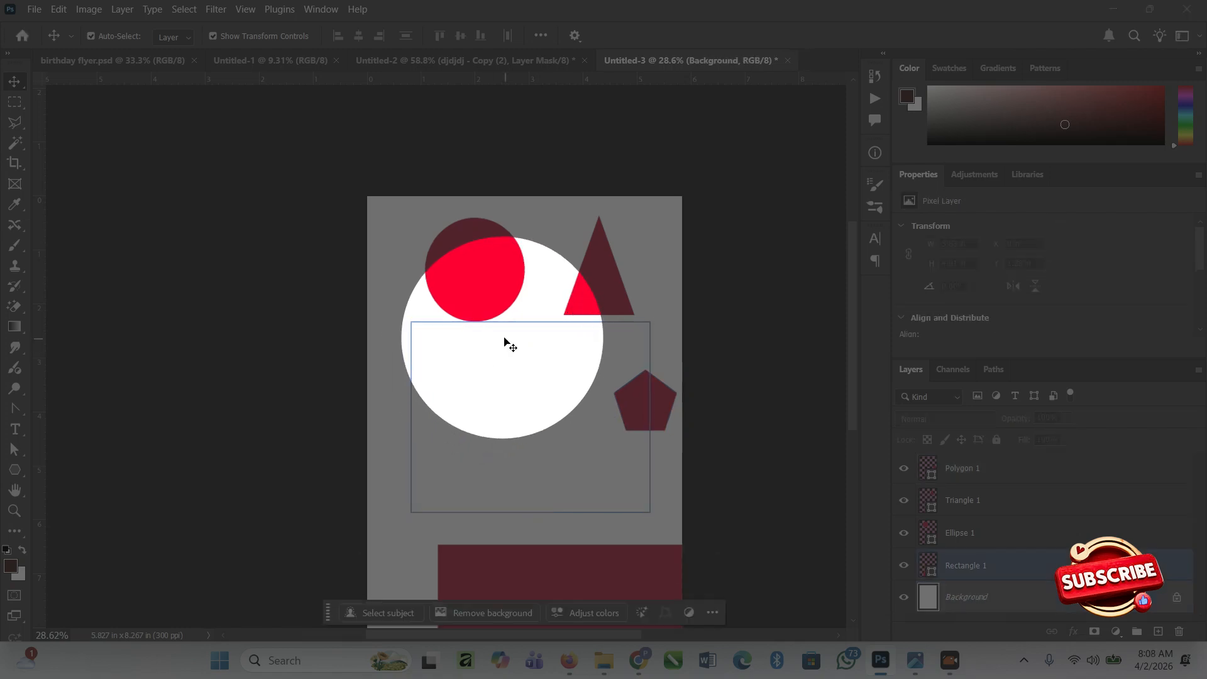
Move the rectangle left and slightly up so it sits clear of the page edges at about X 0.63 in, Y 6.11 in.
left_click(459, 281)
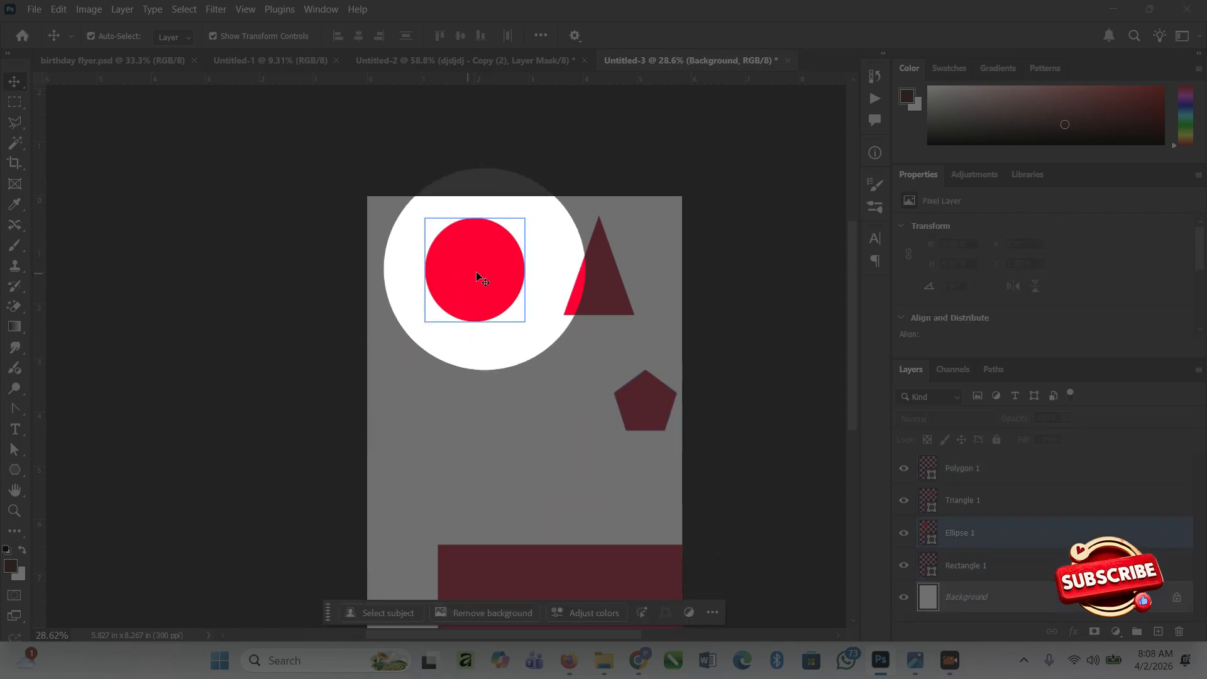
left_click(597, 273)
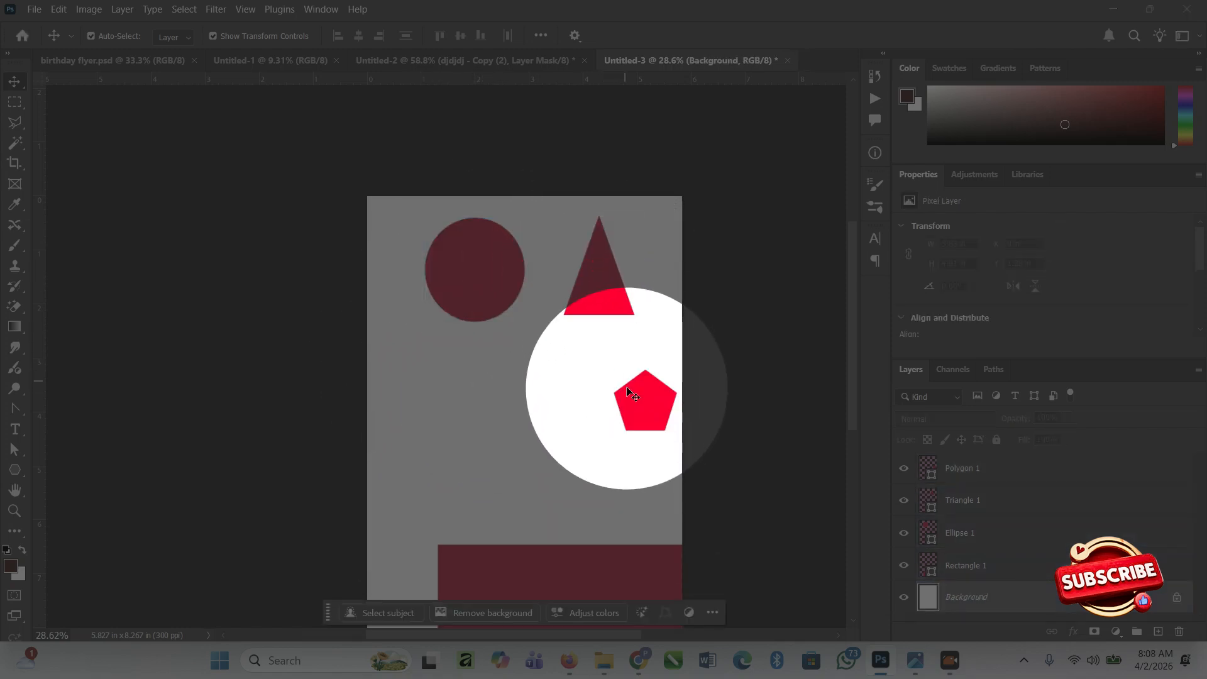
scroll(557, 420, "down", 3)
scroll(558, 412, "down", 3)
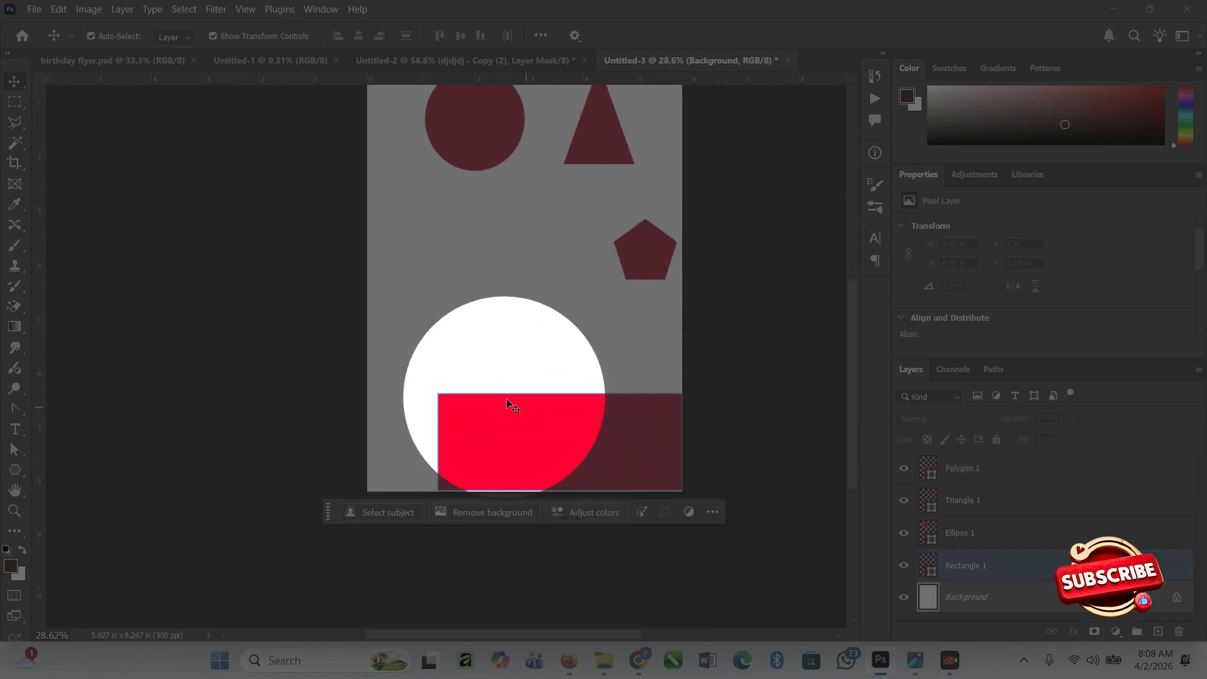
left_click(530, 429)
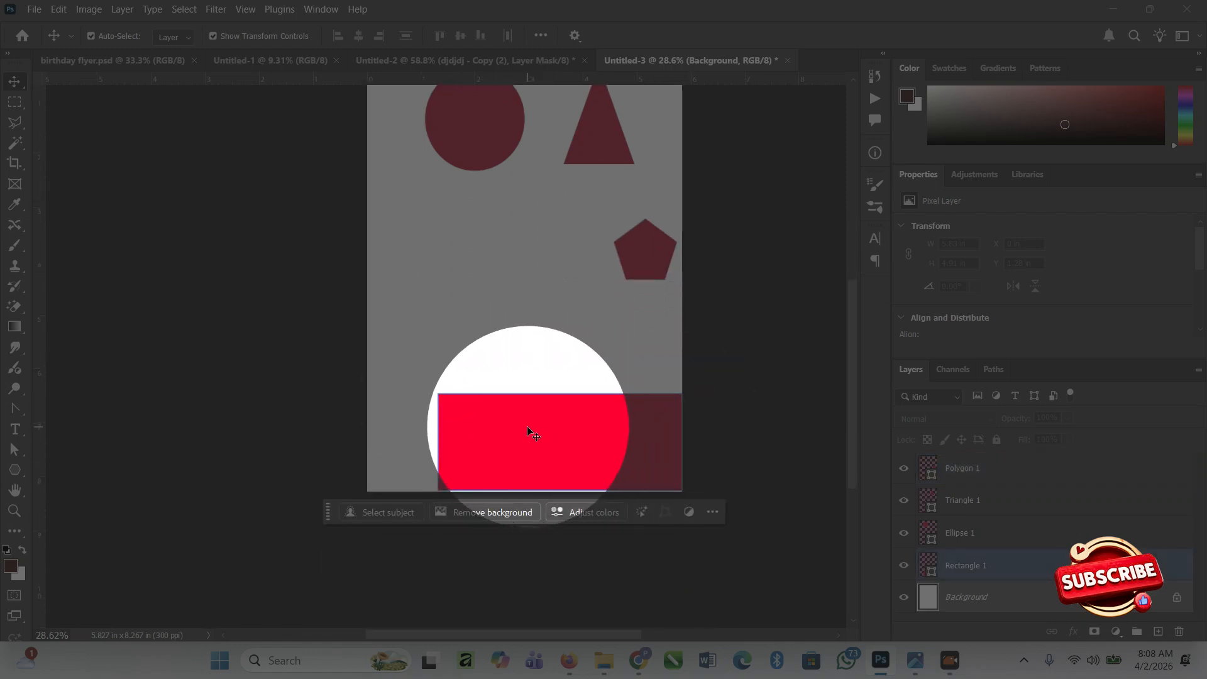
left_click_drag(516, 417, 487, 428)
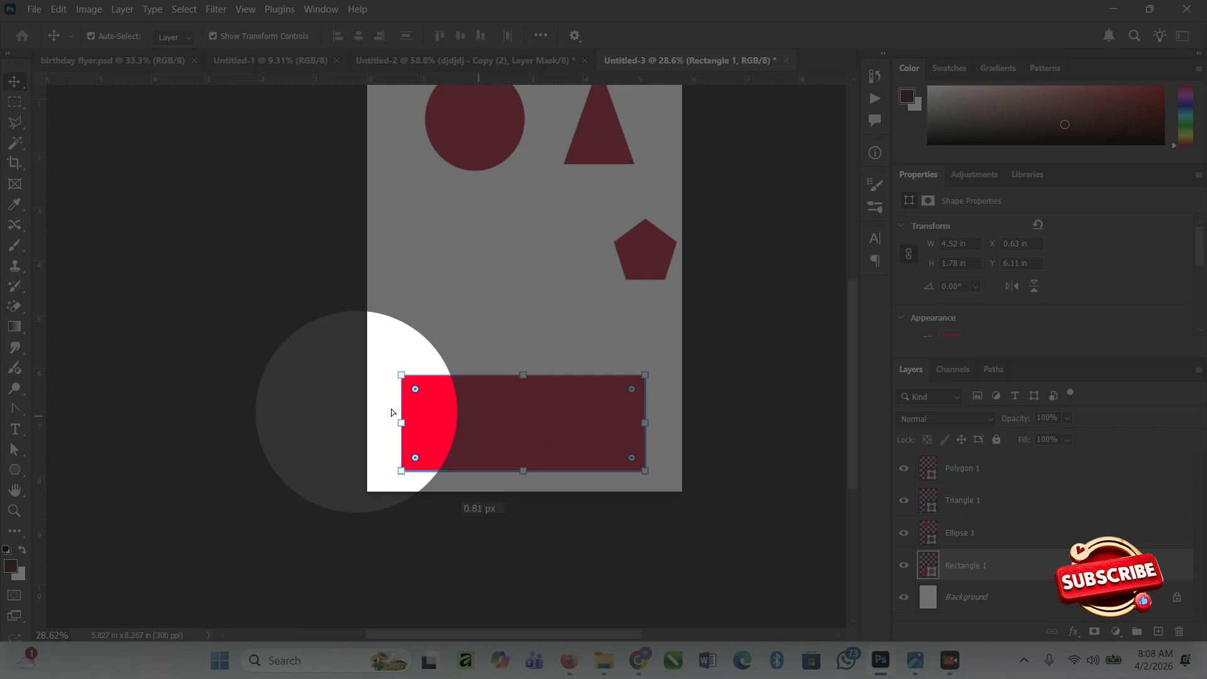
Draw a horizontal line about 3.4 in long left of the pentagon, and move the rectangle about 0.42 in left and 1.18 in up.
right_click(23, 475)
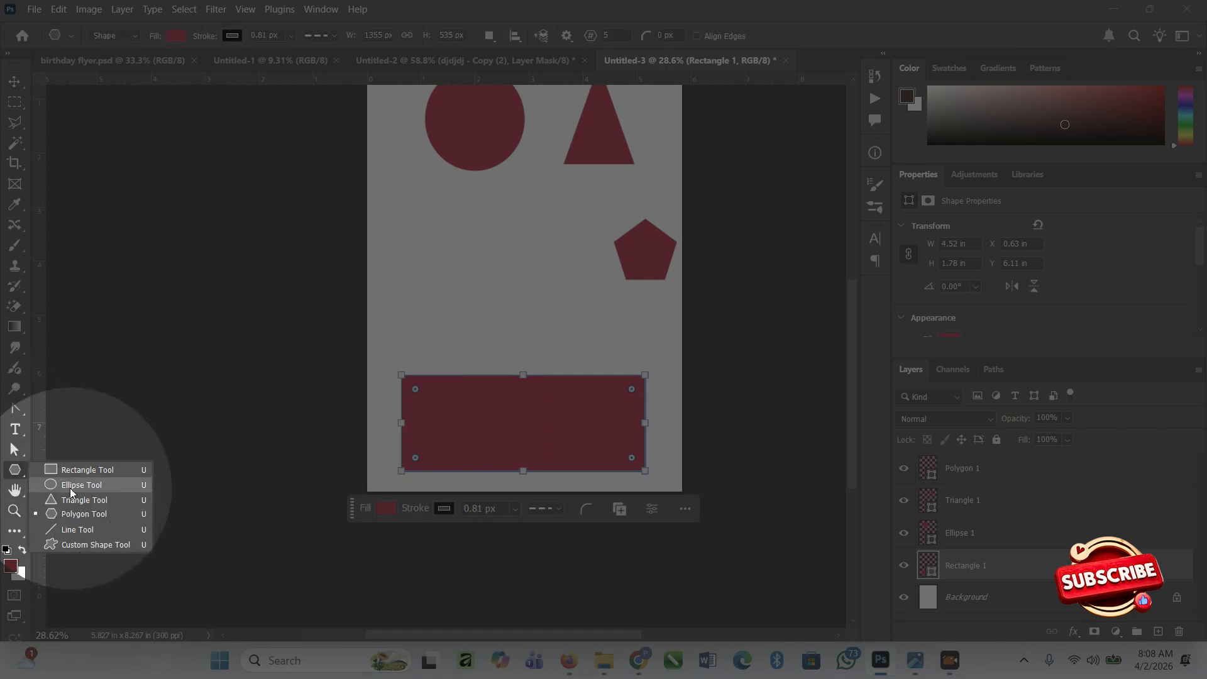
left_click(94, 516)
left_click(420, 261)
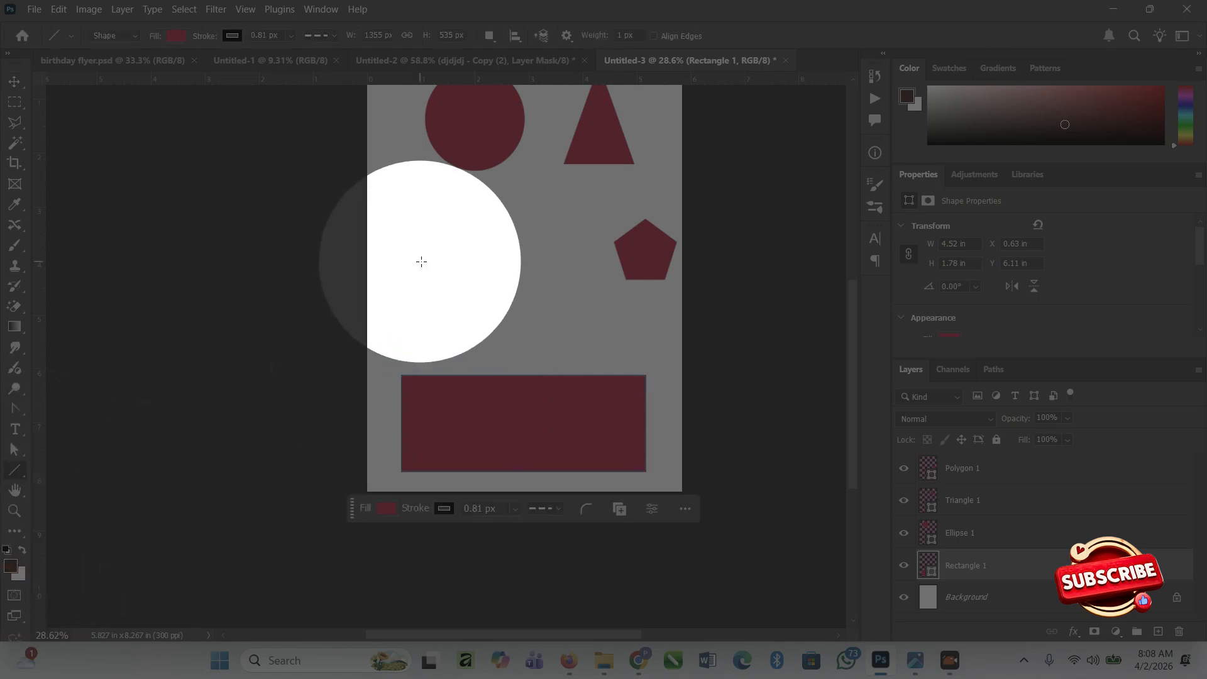
left_click_drag(422, 274, 605, 275)
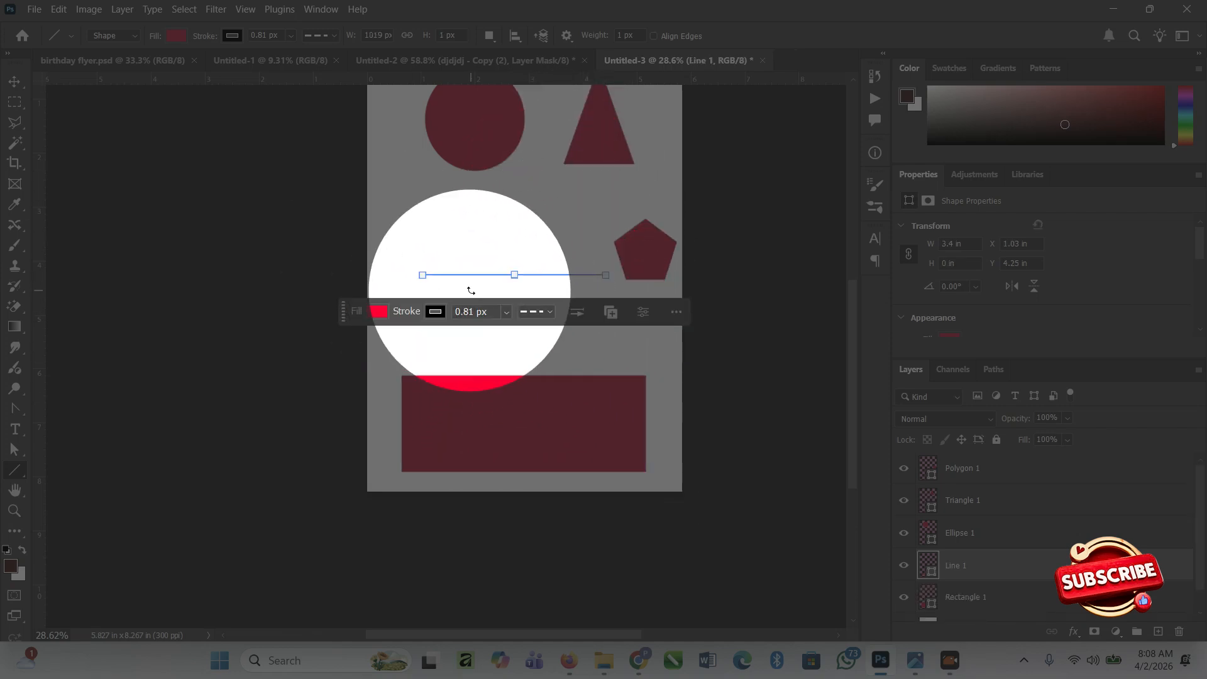
left_click_drag(492, 377, 470, 313)
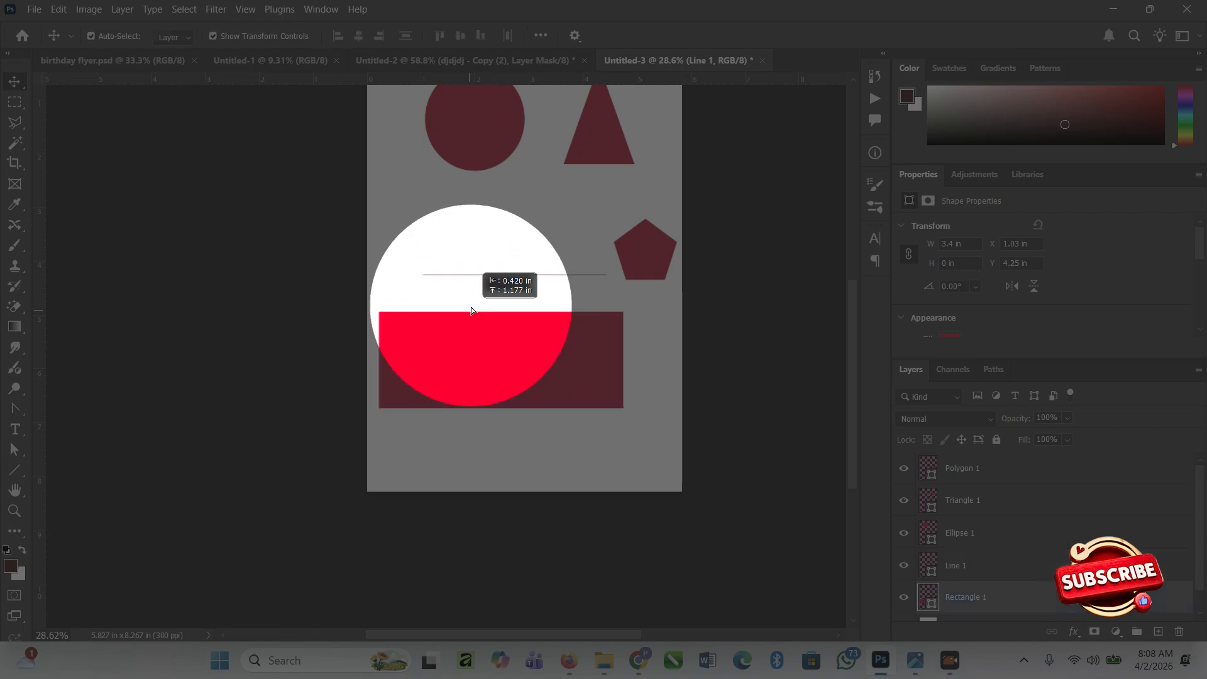
Change the fill colour of the horizontal line above the rectangle to black.
left_click(479, 276)
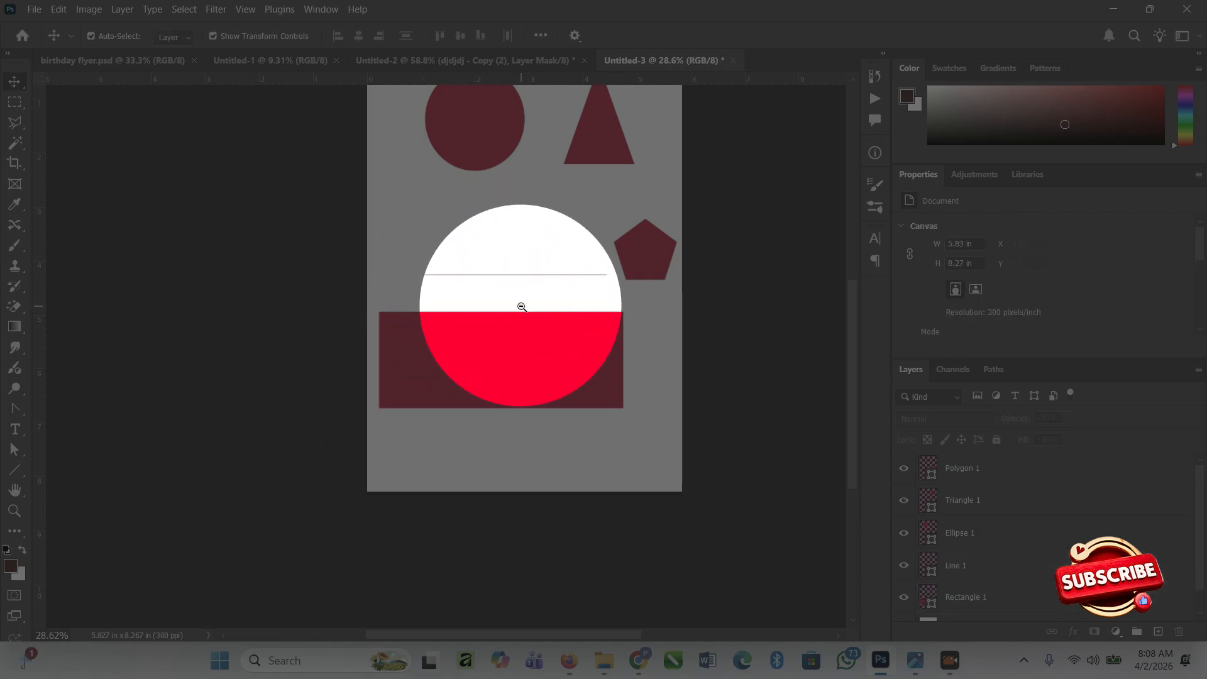
key("z")
left_click_drag(483, 274, 513, 300)
key("v")
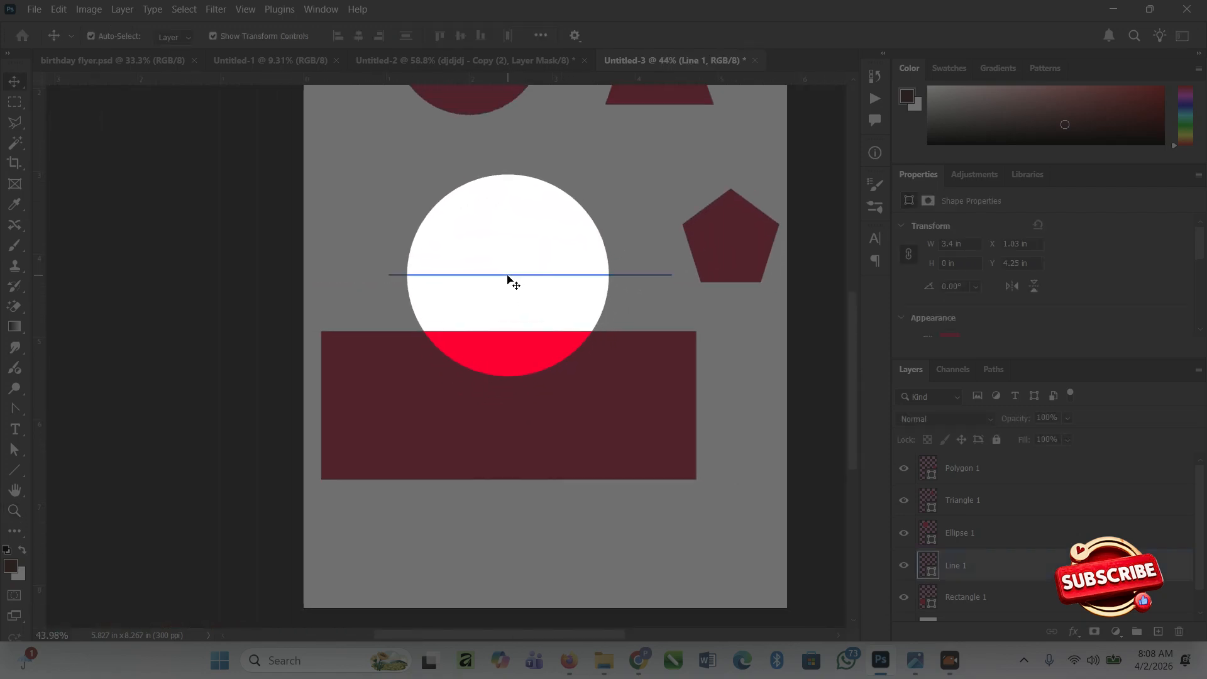
left_click(508, 275)
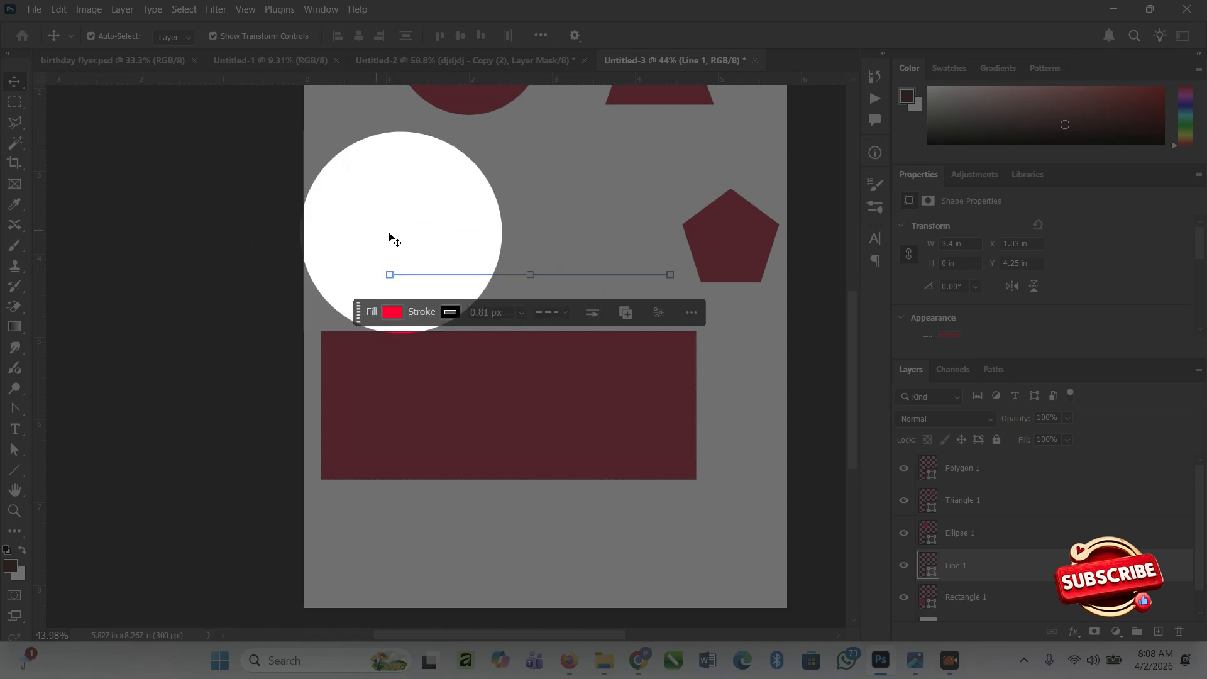
left_click(563, 313)
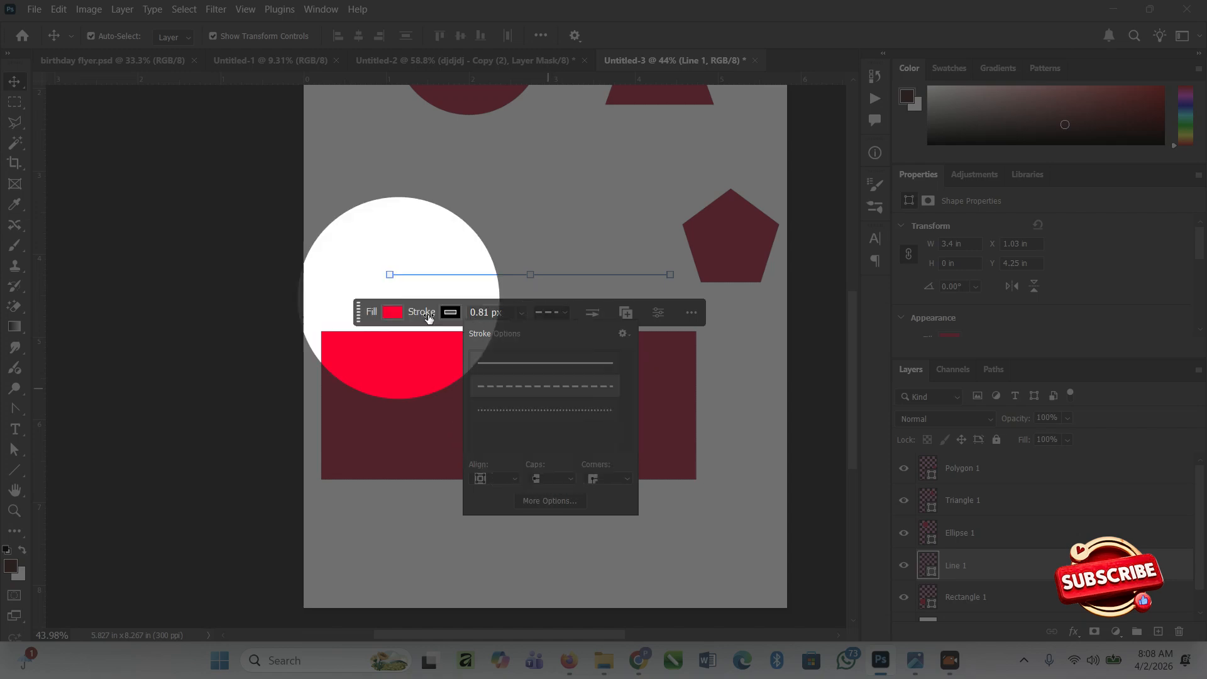
left_click(391, 312)
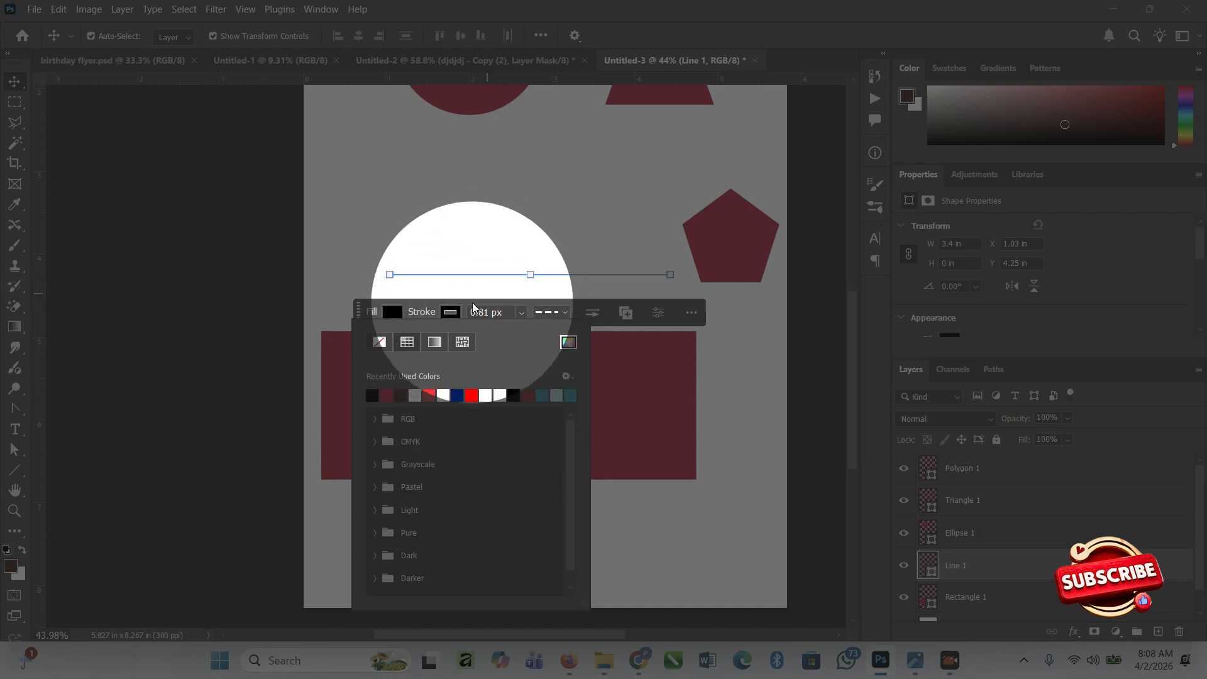
Set the line's stroke width to 0.00 px and its stroke type to solid.
left_click(451, 312)
left_click(502, 313)
left_click(521, 312)
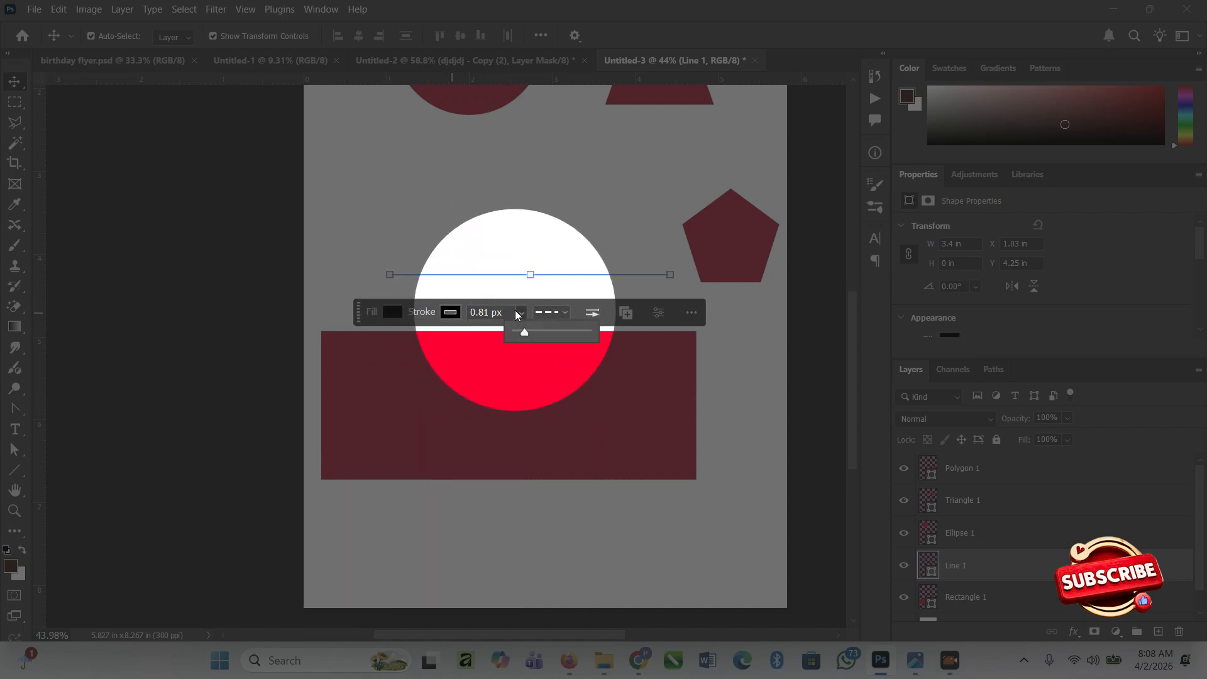
left_click_drag(517, 331, 510, 334)
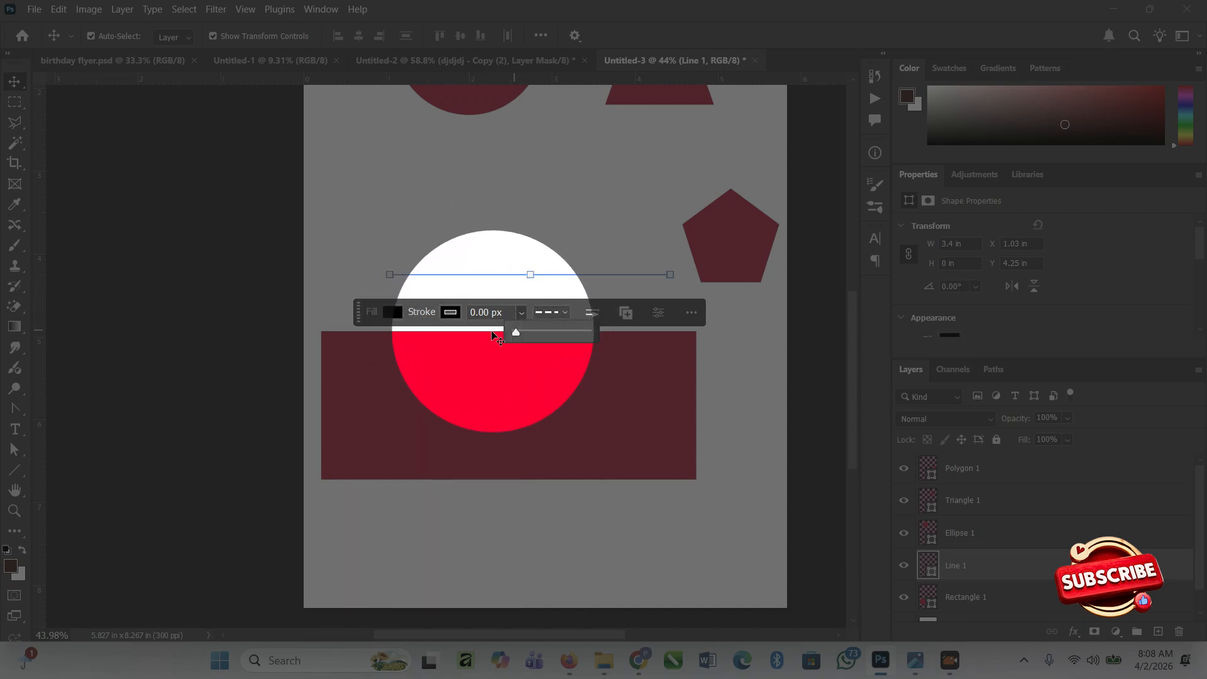
left_click(554, 230)
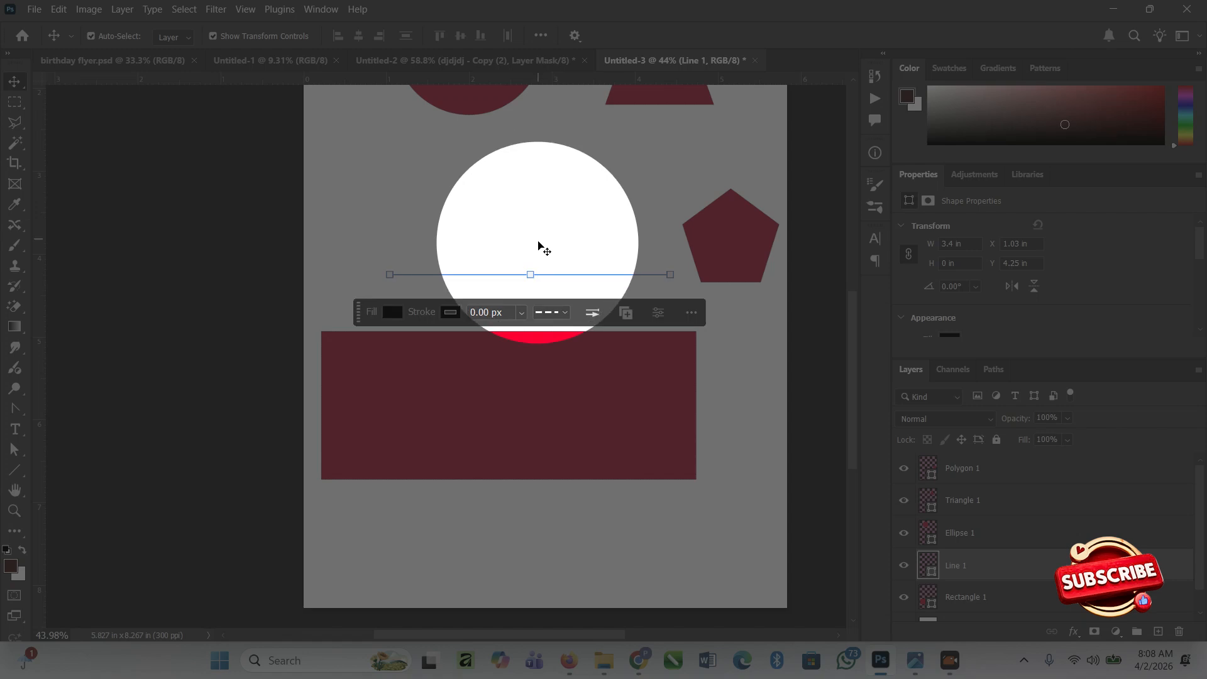
left_click(556, 312)
left_click(558, 362)
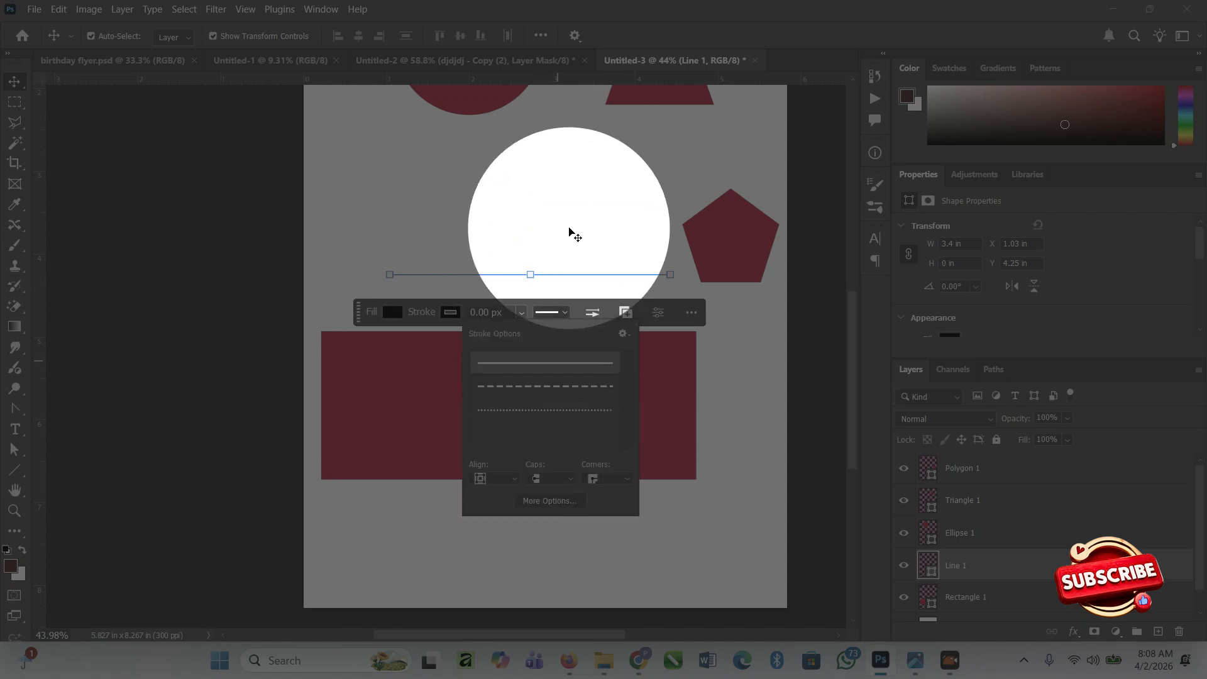
Draw a tiger custom shape across the horizontal line above the rectangle and enlarge it to about 2.29 by 1.97 in.
left_click(567, 232)
left_click(513, 216)
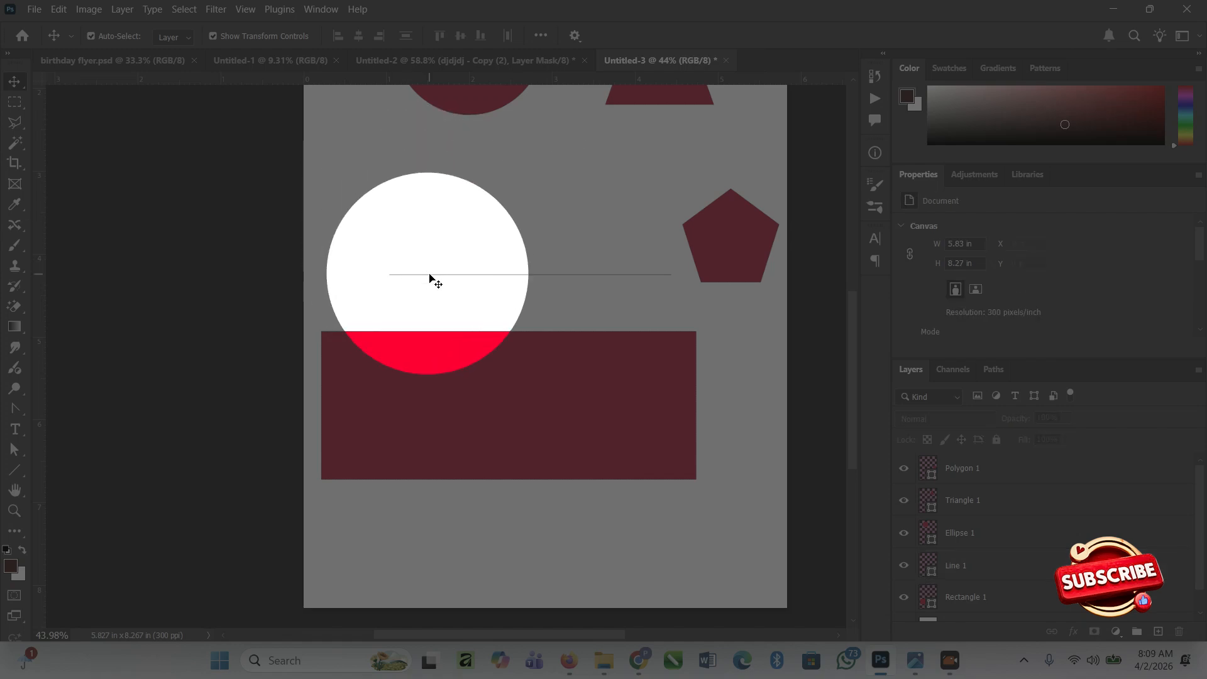
left_click(353, 396)
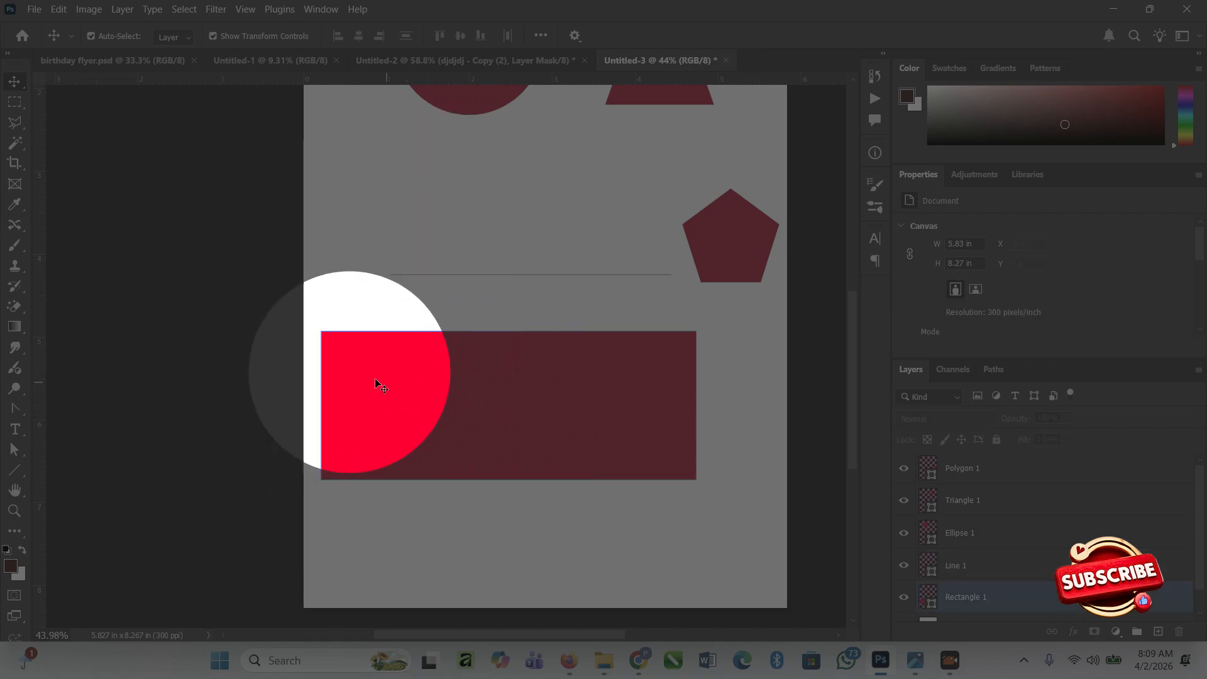
left_click(23, 478)
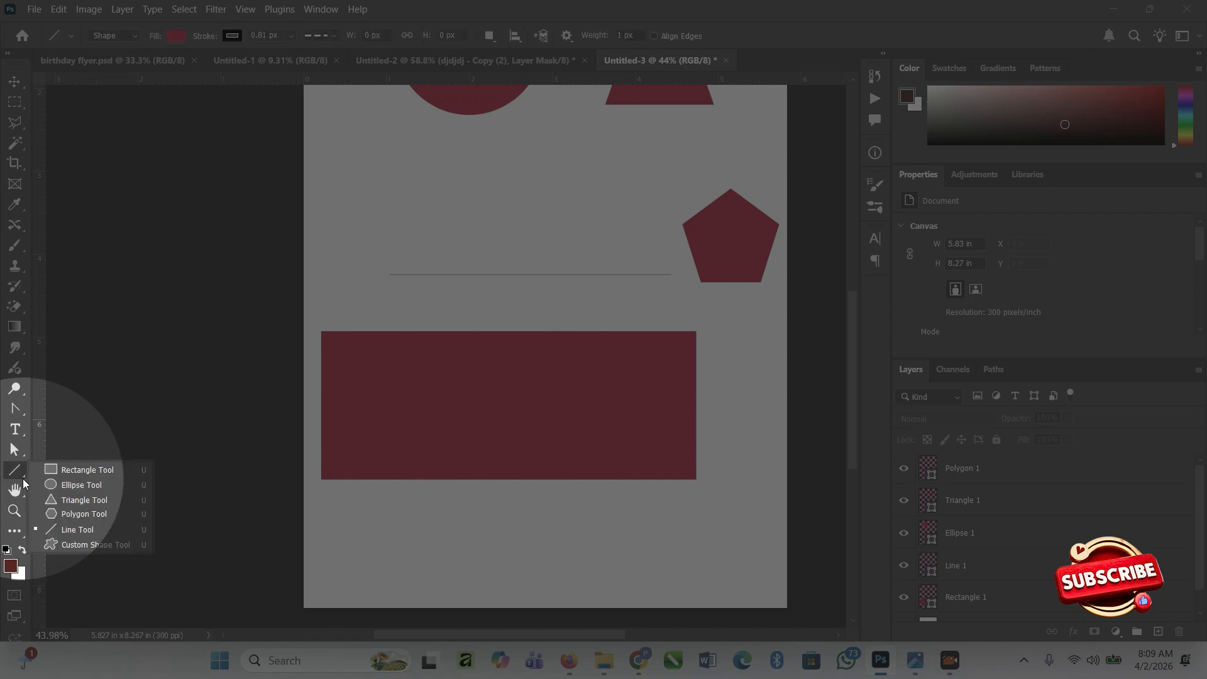
left_click(80, 545)
left_click_drag(404, 170, 555, 296)
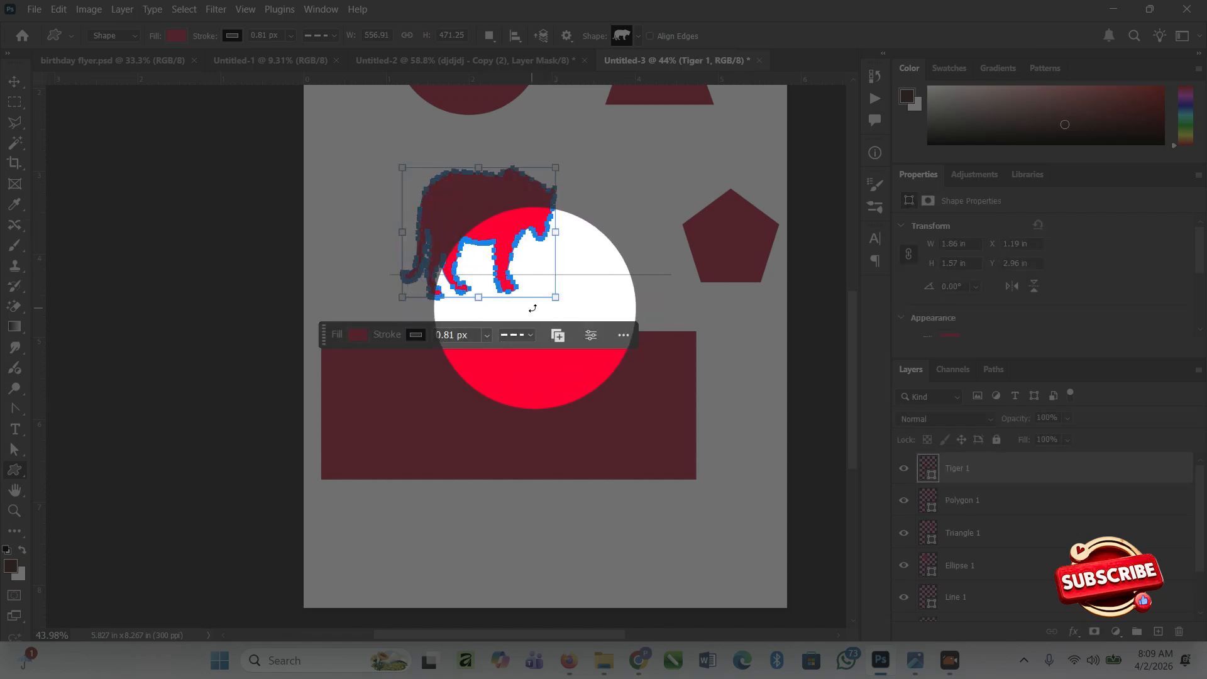
left_click_drag(556, 295, 591, 330)
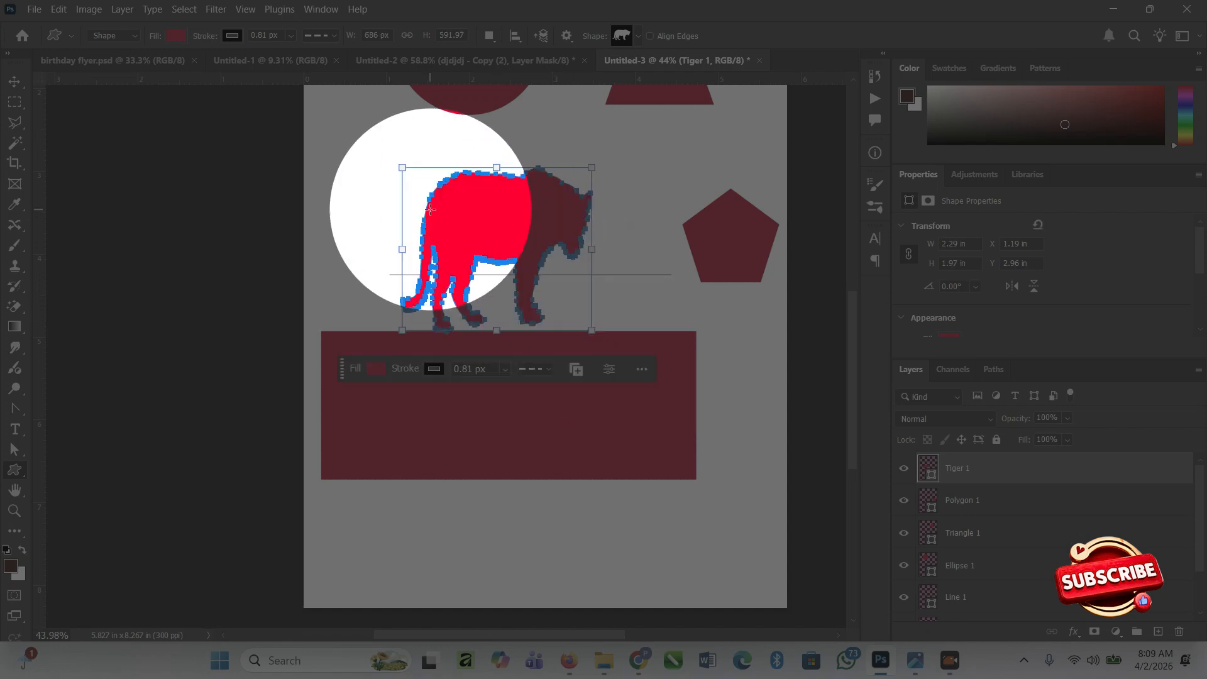
Move the tiger shape right and up to about X 1.59 in, Y 2.64 in, then deselect it.
left_click(14, 81)
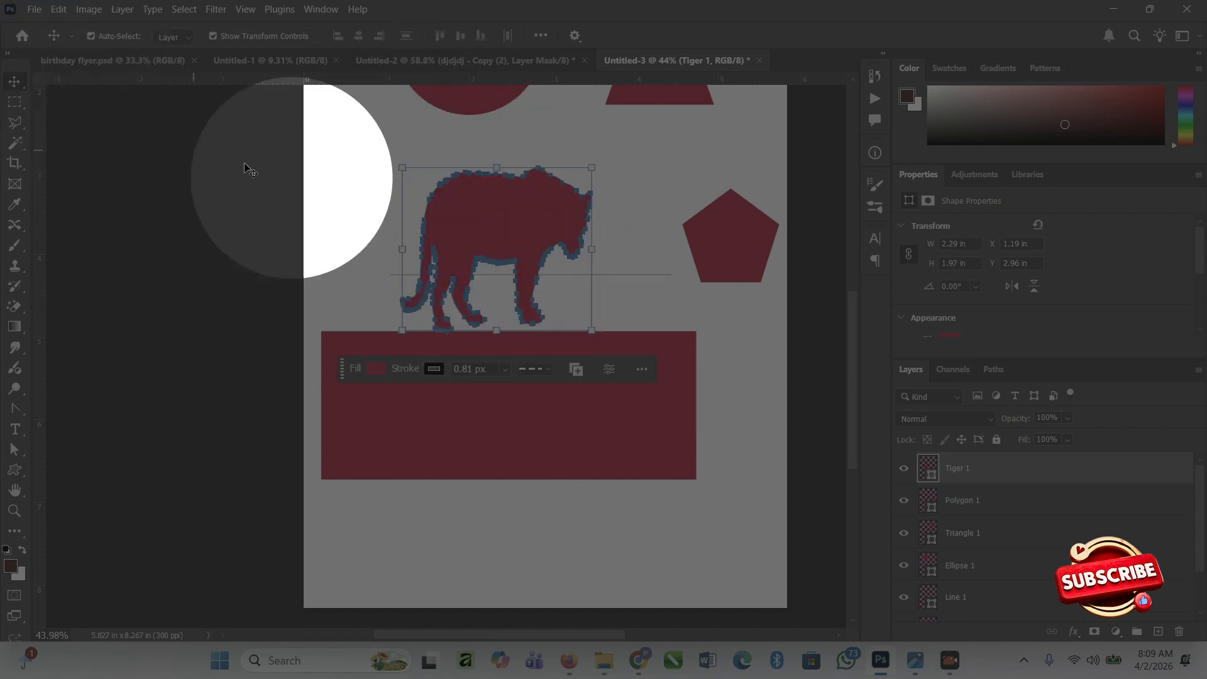
left_click(625, 193)
left_click(523, 203)
mouse_move(524, 207)
left_mouse_down()
mouse_move(533, 167)
mouse_move(506, 216)
mouse_move(537, 206)
left_mouse_up()
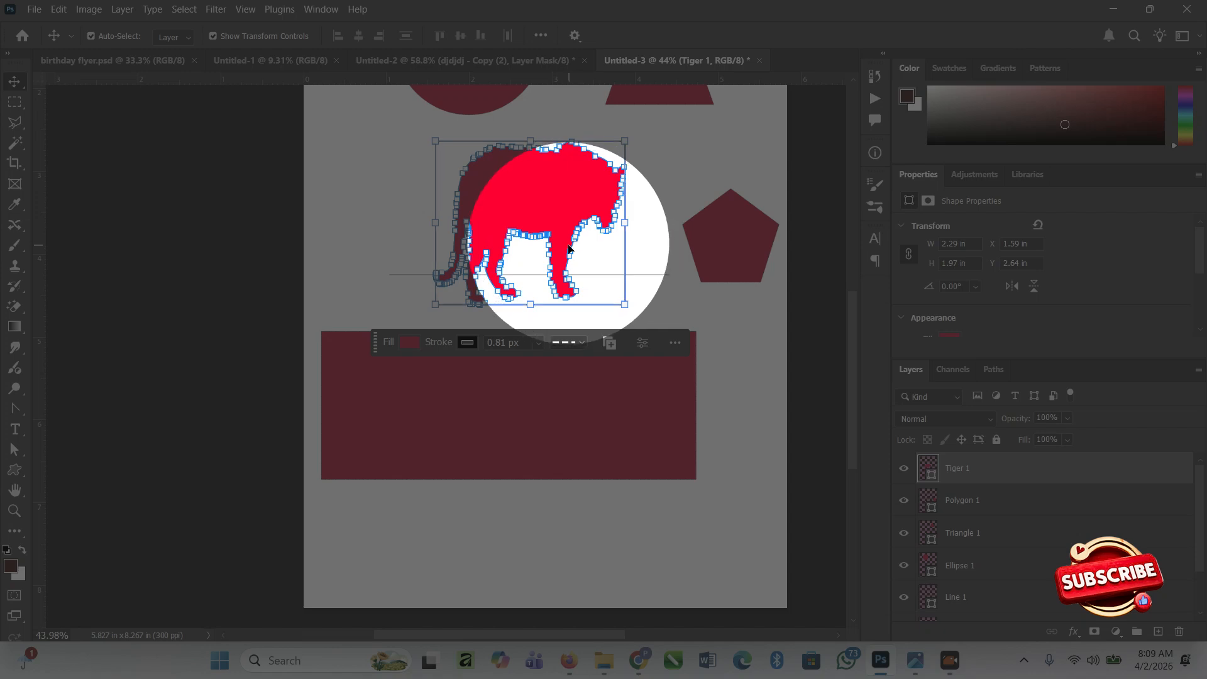
left_click(408, 186)
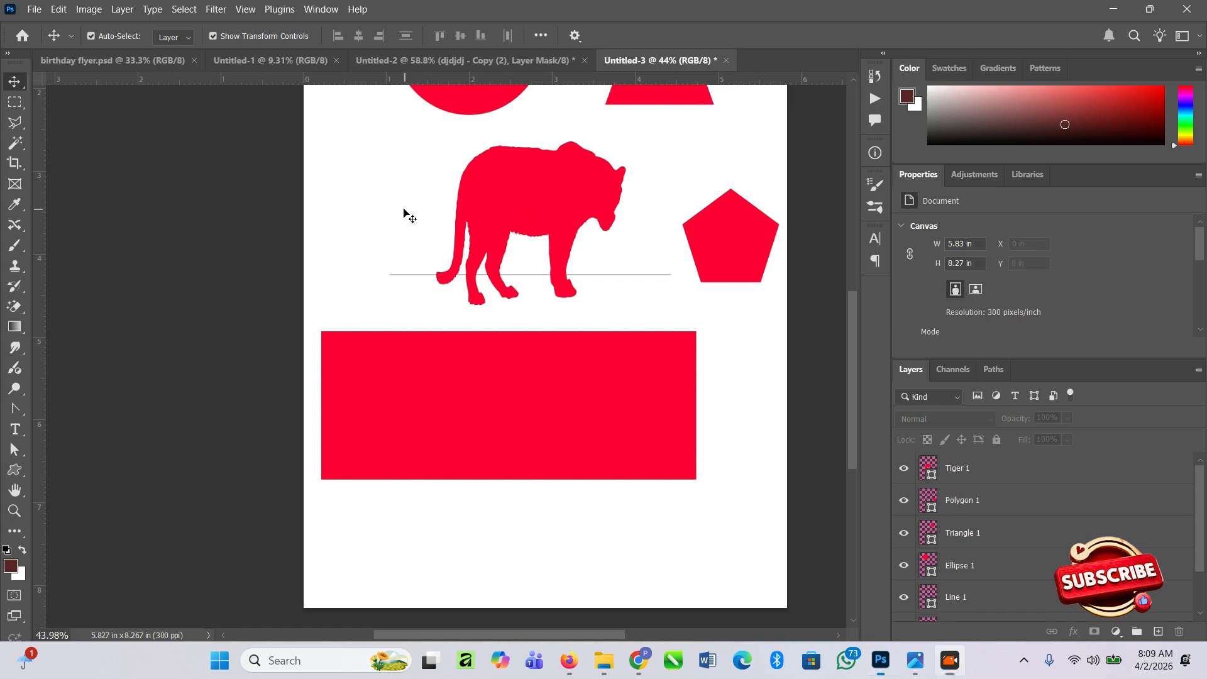
Scale the tiger proportionally to about 110% and place it at about X 1.47 in, Y 2.45 in, between the ellipse and the rectangle.
key("z")
left_click_drag(404, 197, 377, 177)
left_click_drag(434, 131, 467, 259)
key("v")
left_click(496, 300)
left_click_drag(511, 345, 533, 330)
left_click_drag(638, 354, 668, 358)
left_click_drag(543, 315, 507, 312)
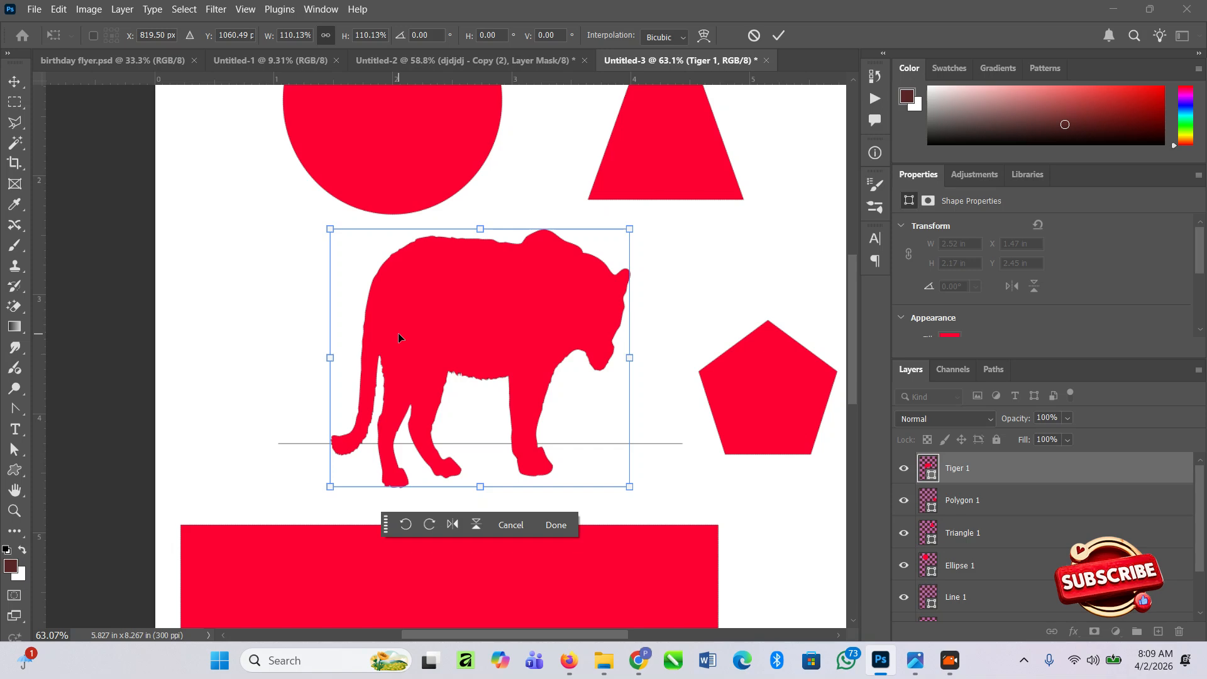
left_click_drag(440, 401, 414, 413)
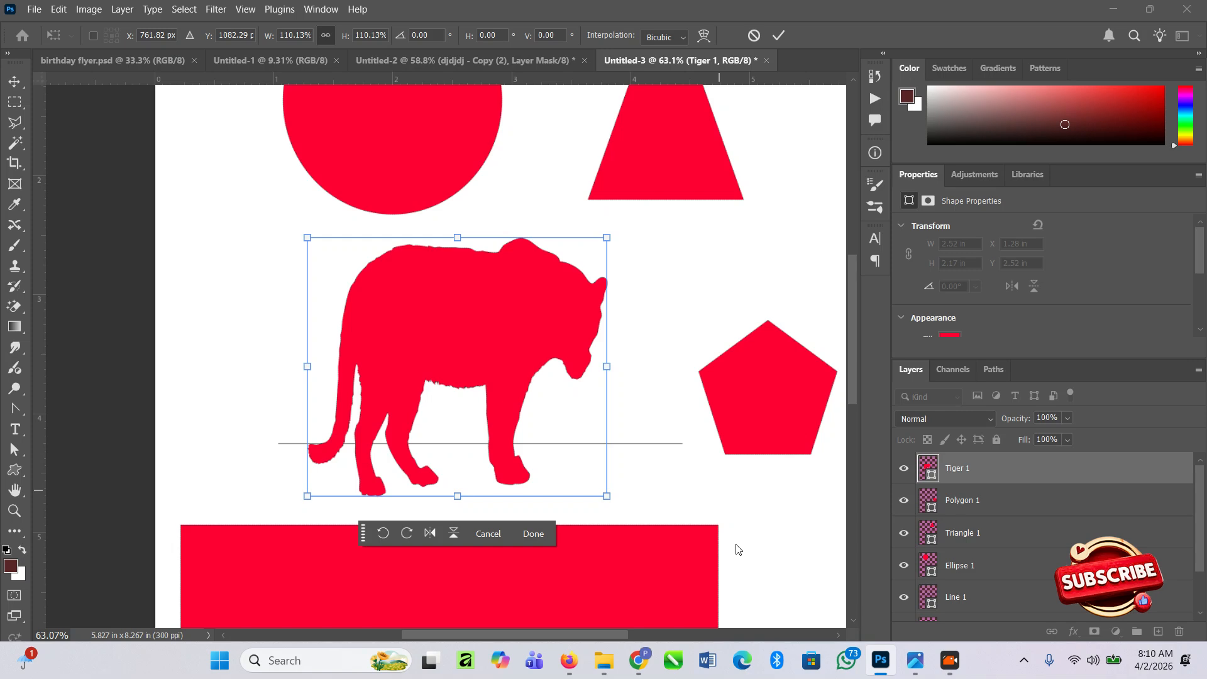
left_click_drag(457, 359, 479, 352)
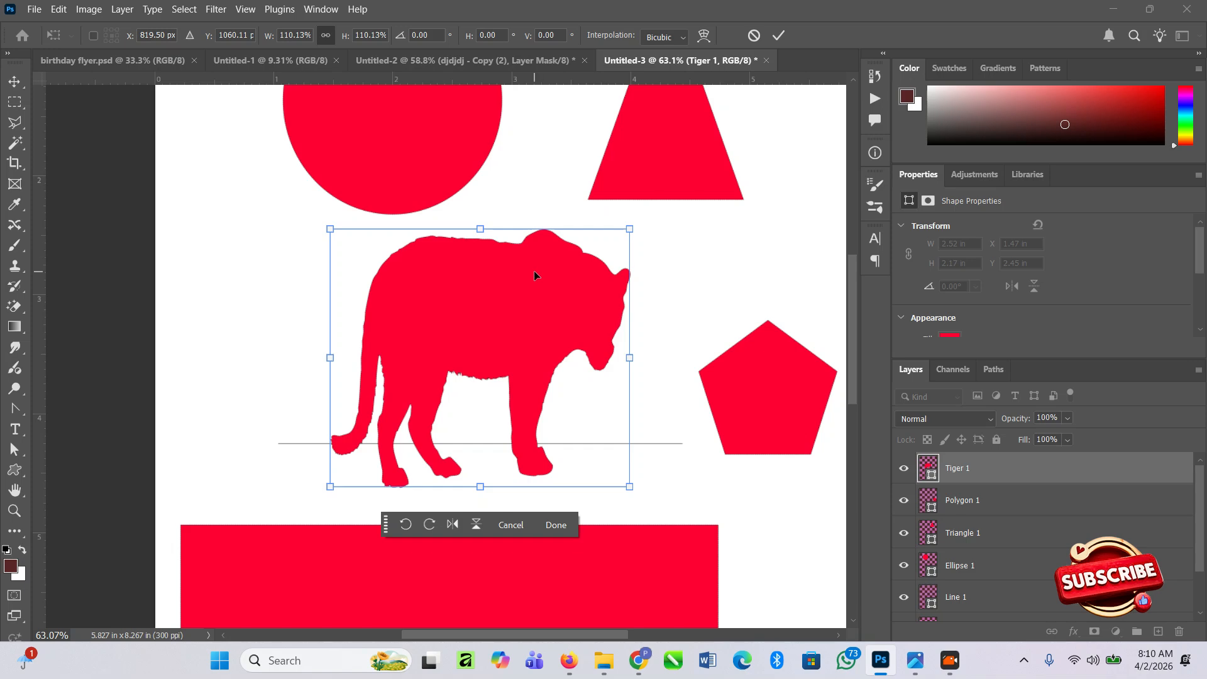
Pan around the page with the Hand tool to examine the arranged shapes.
left_click(10, 490)
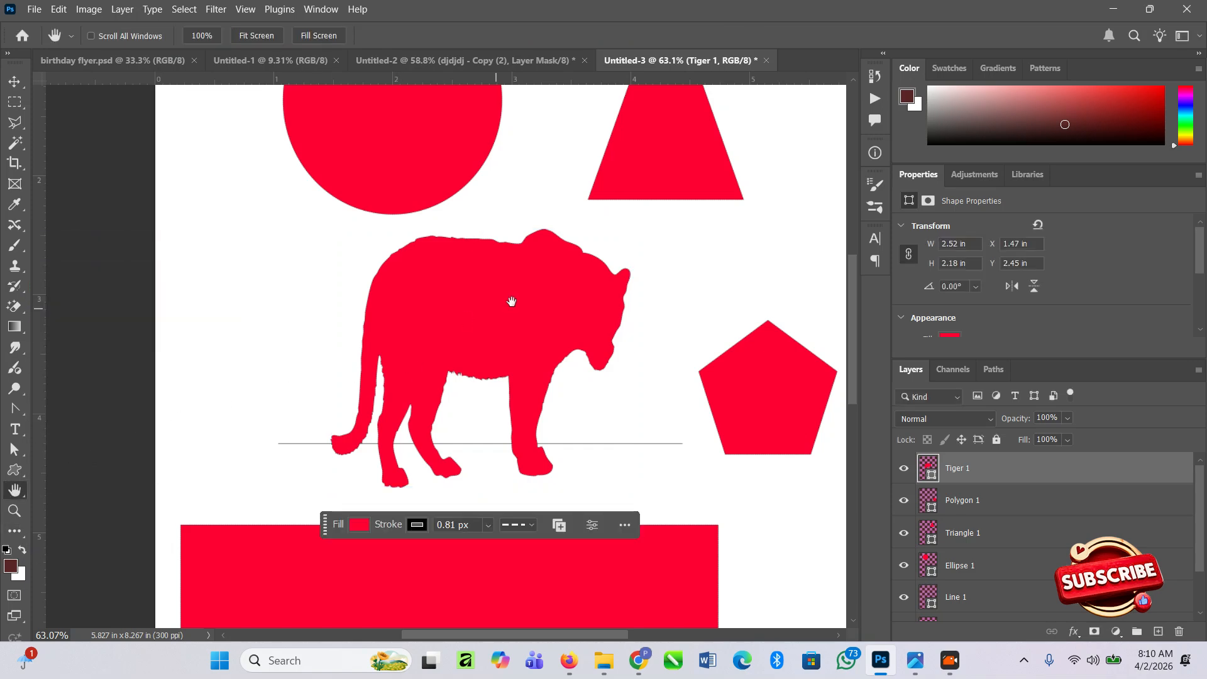
left_click_drag(512, 301, 237, 405)
left_click_drag(330, 339, 482, 79)
left_click_drag(216, 478, 549, 549)
left_click_drag(544, 375, 233, 560)
left_click_drag(249, 223, 311, 189)
left_click_drag(324, 440, 450, 453)
left_click_drag(325, 238, 440, 335)
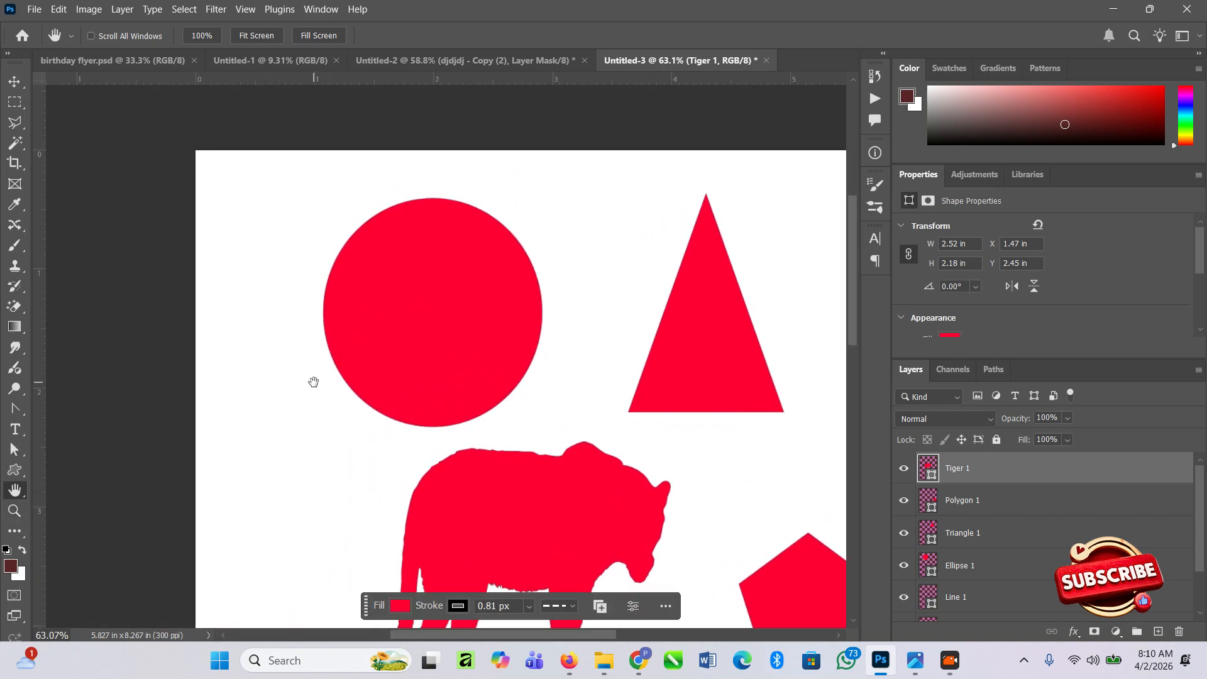
scroll(288, 458, "down", 3)
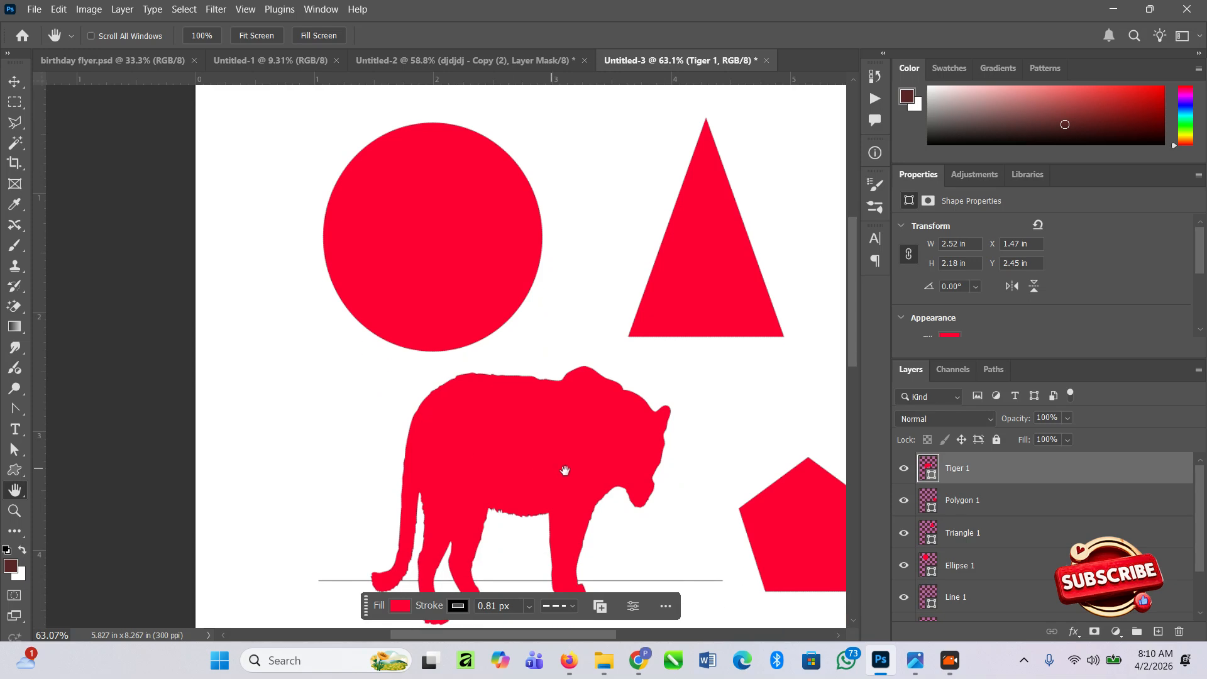
scroll(565, 470, "down", 2)
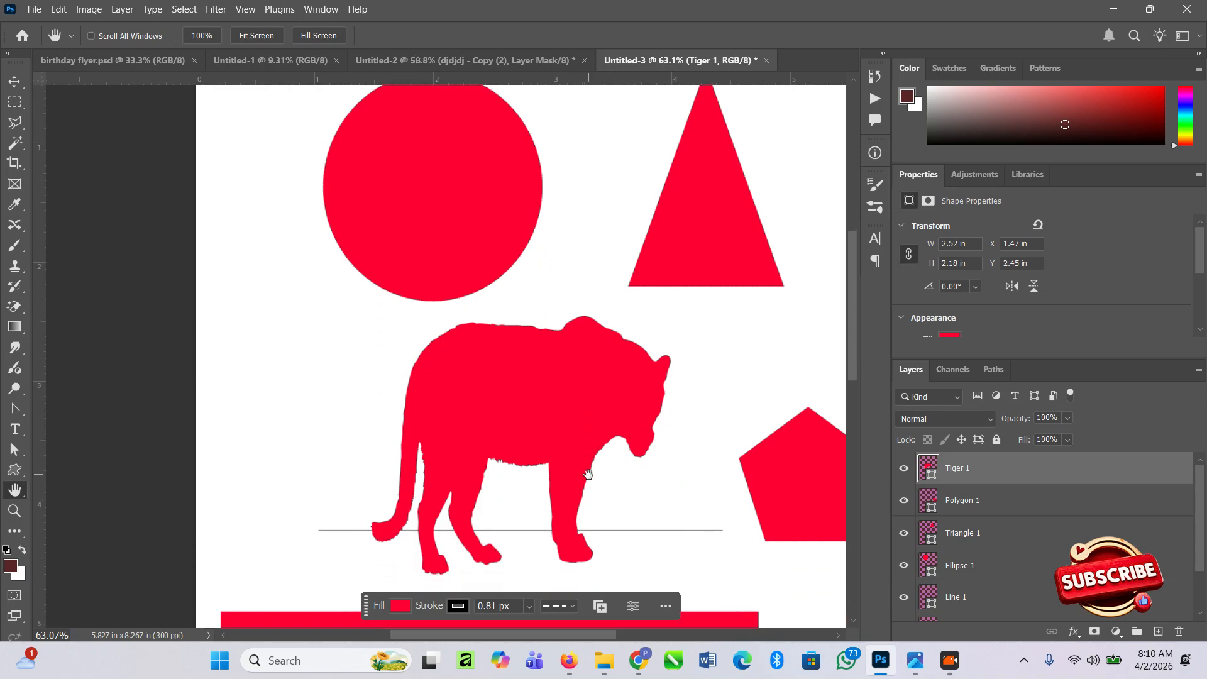